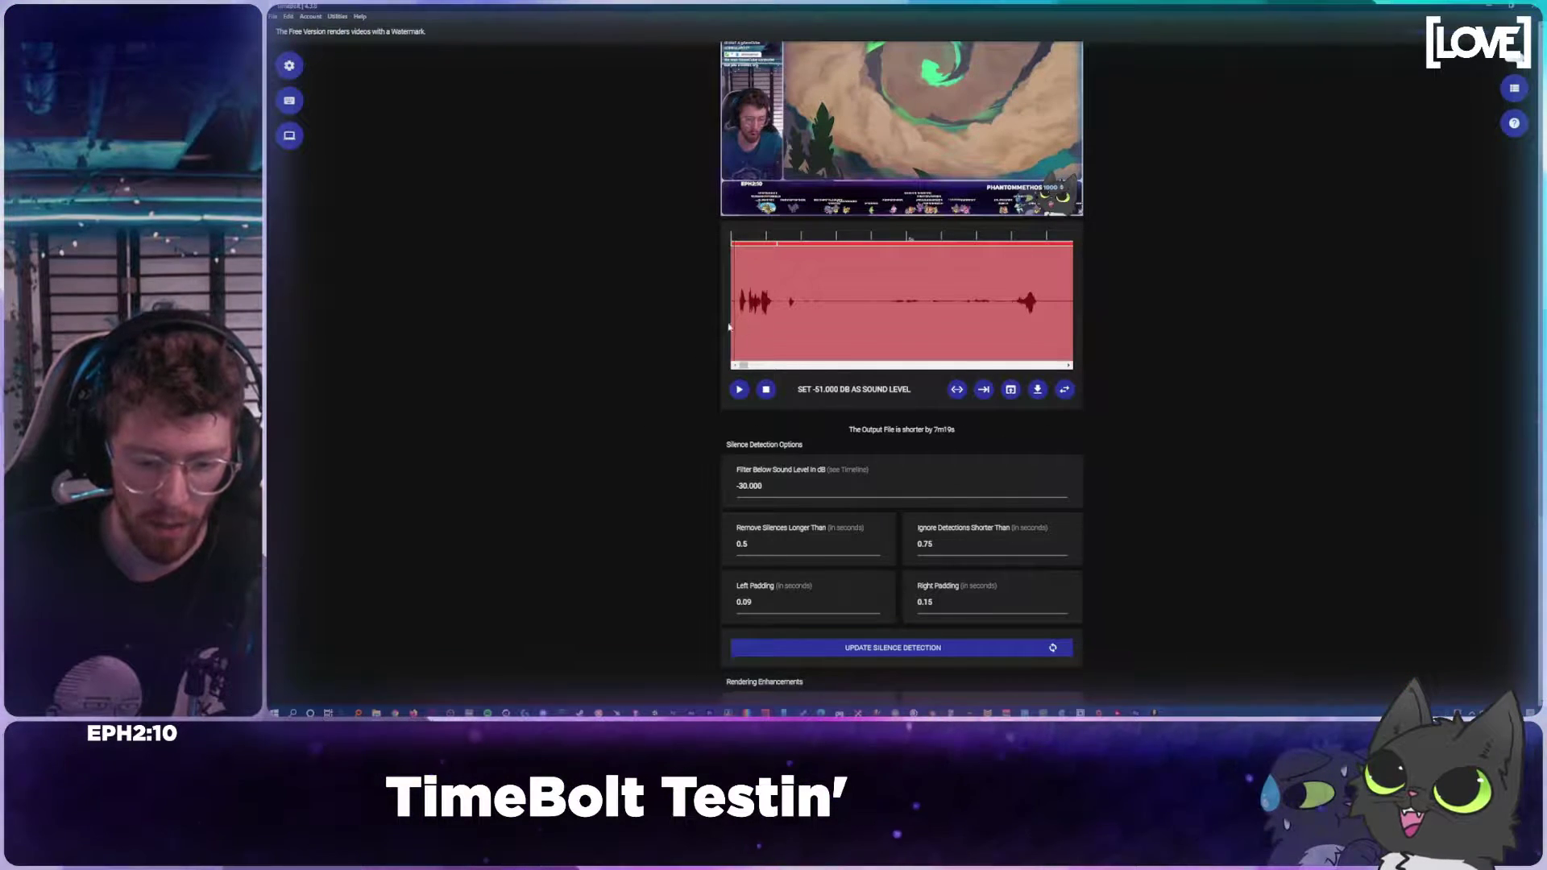
pyautogui.scroll(-3, 677, 486)
pyautogui.moveTo(753, 343); pyautogui.dragTo(727, 350)
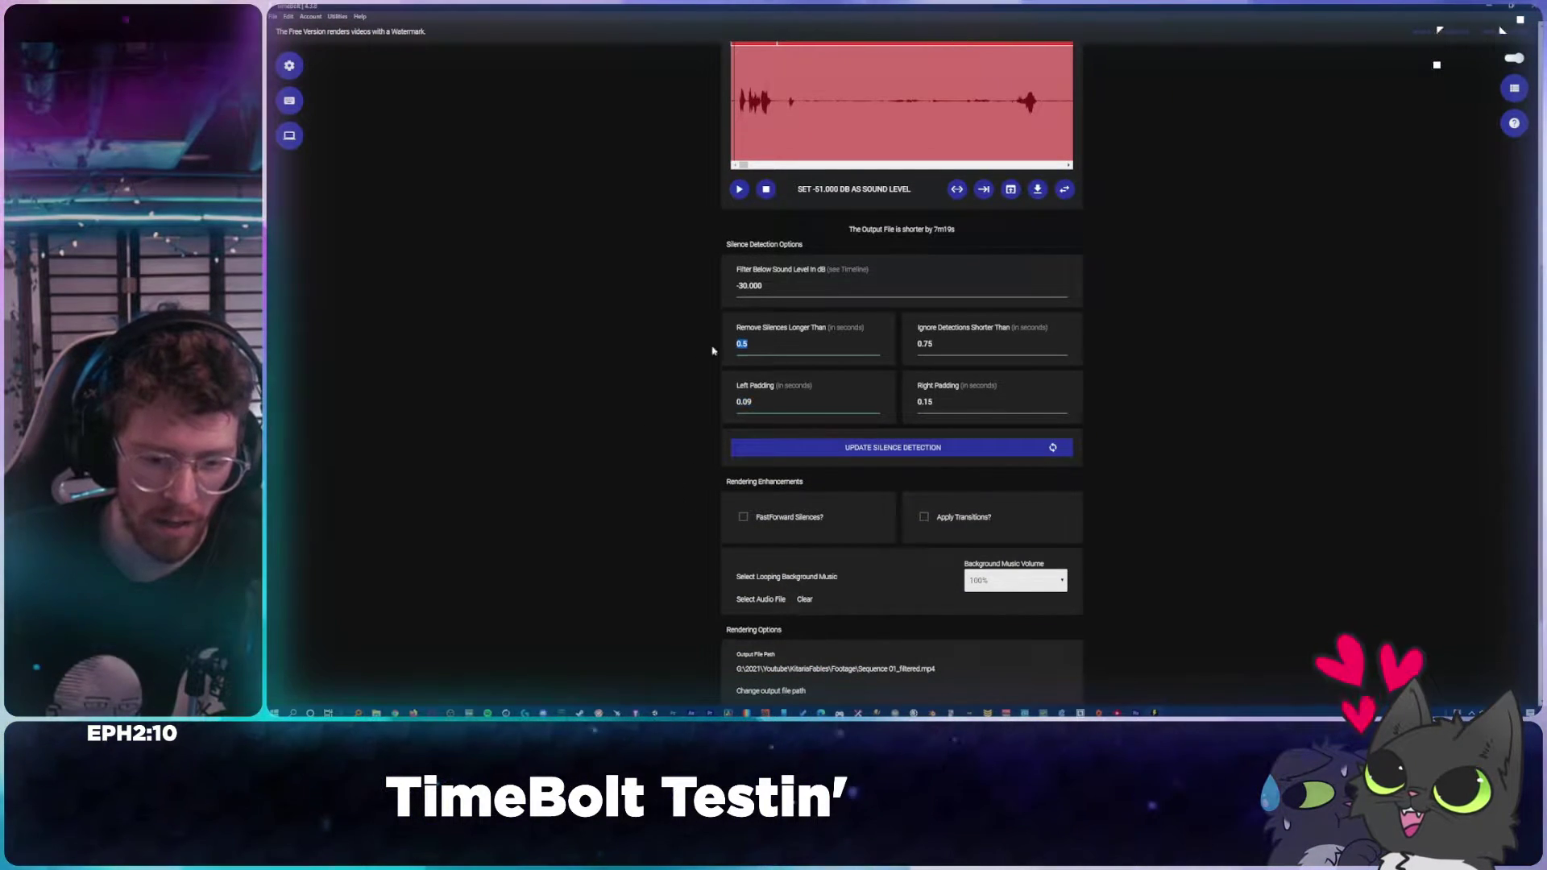
pyautogui.click(740, 318)
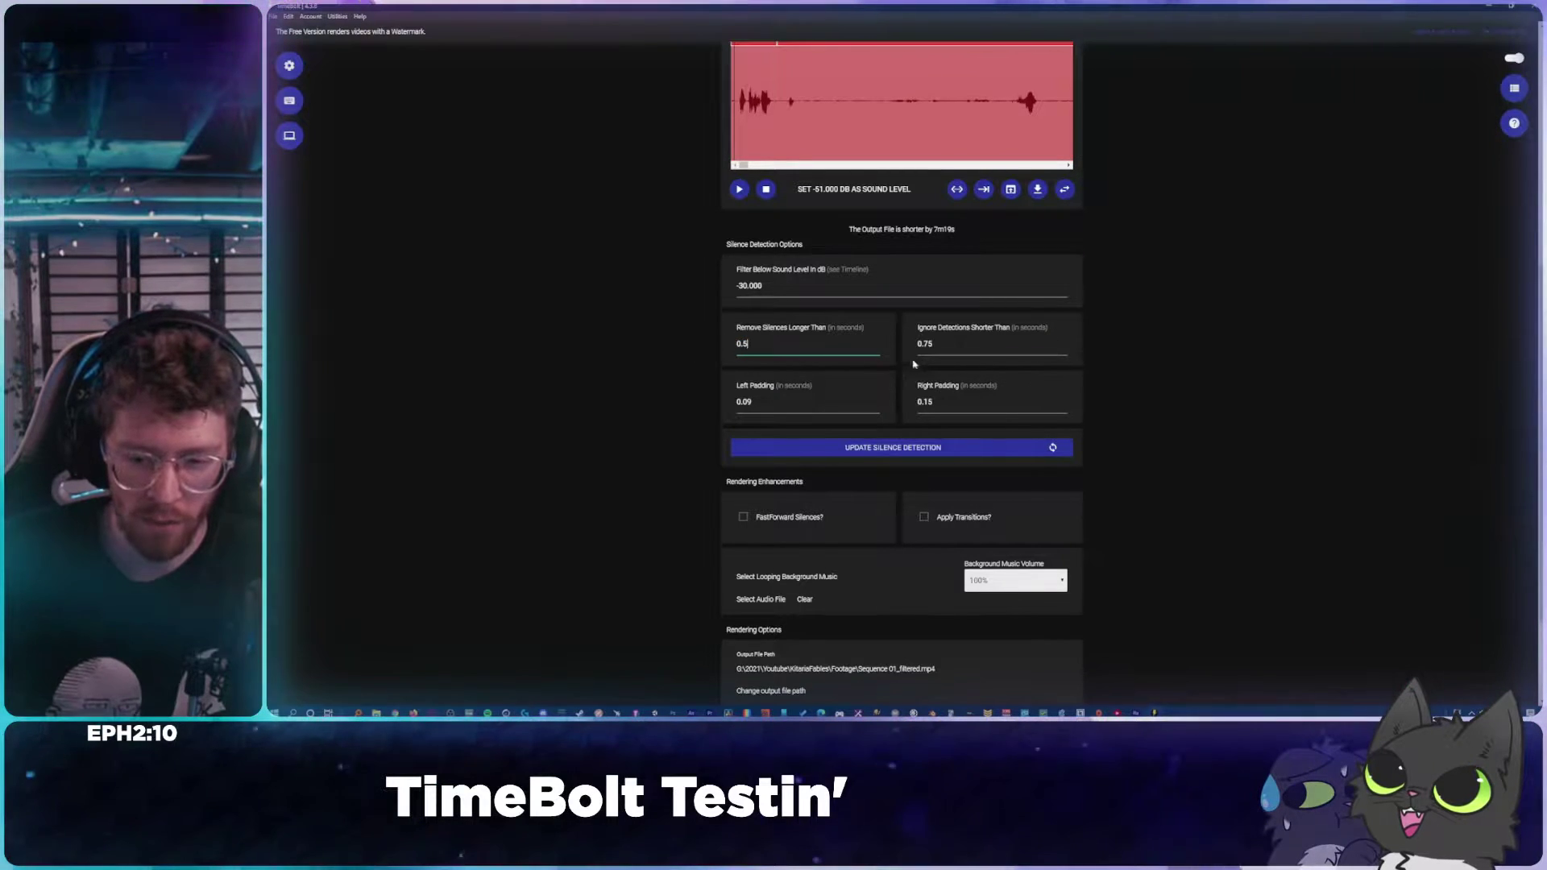
# Step: Enable fast-forwarding of silences and set its speed rate to 4x
pyautogui.scroll(-2, 997, 439)
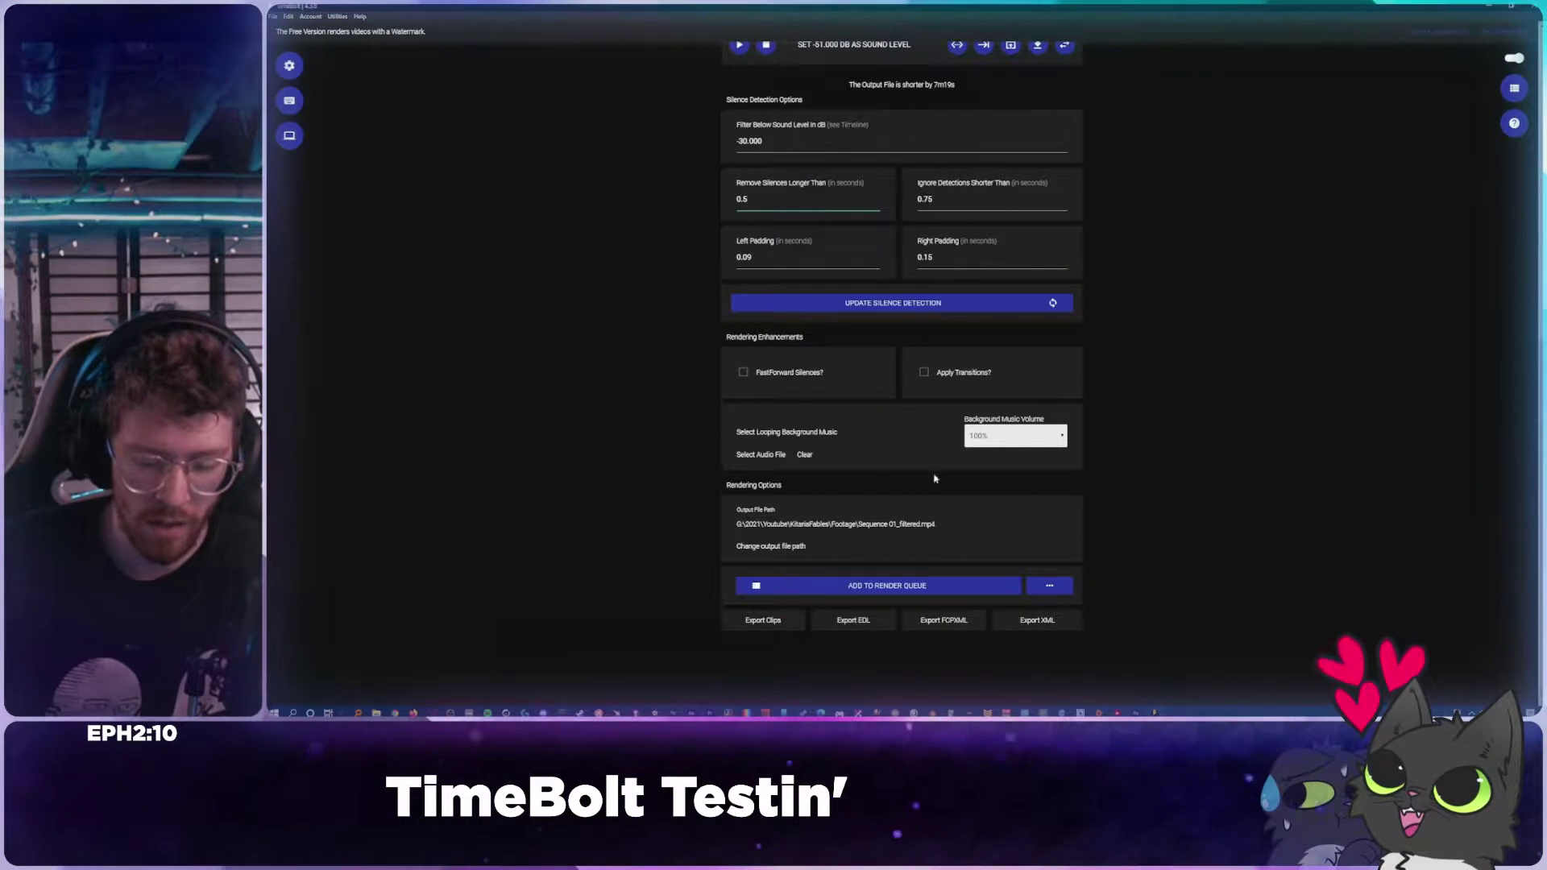
pyautogui.click(802, 380)
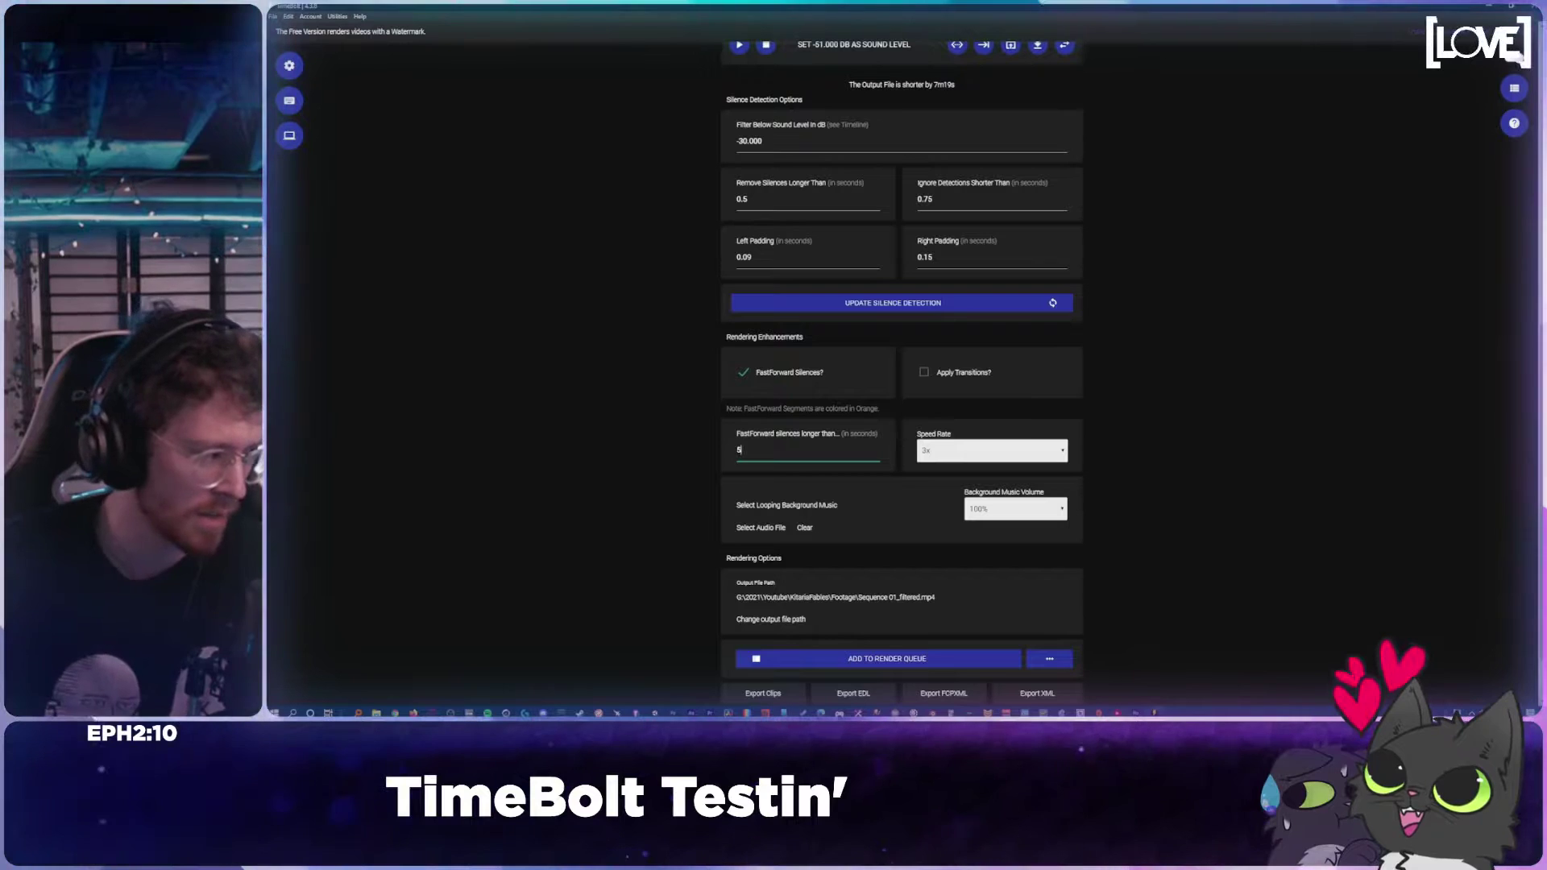
pyautogui.click(966, 450)
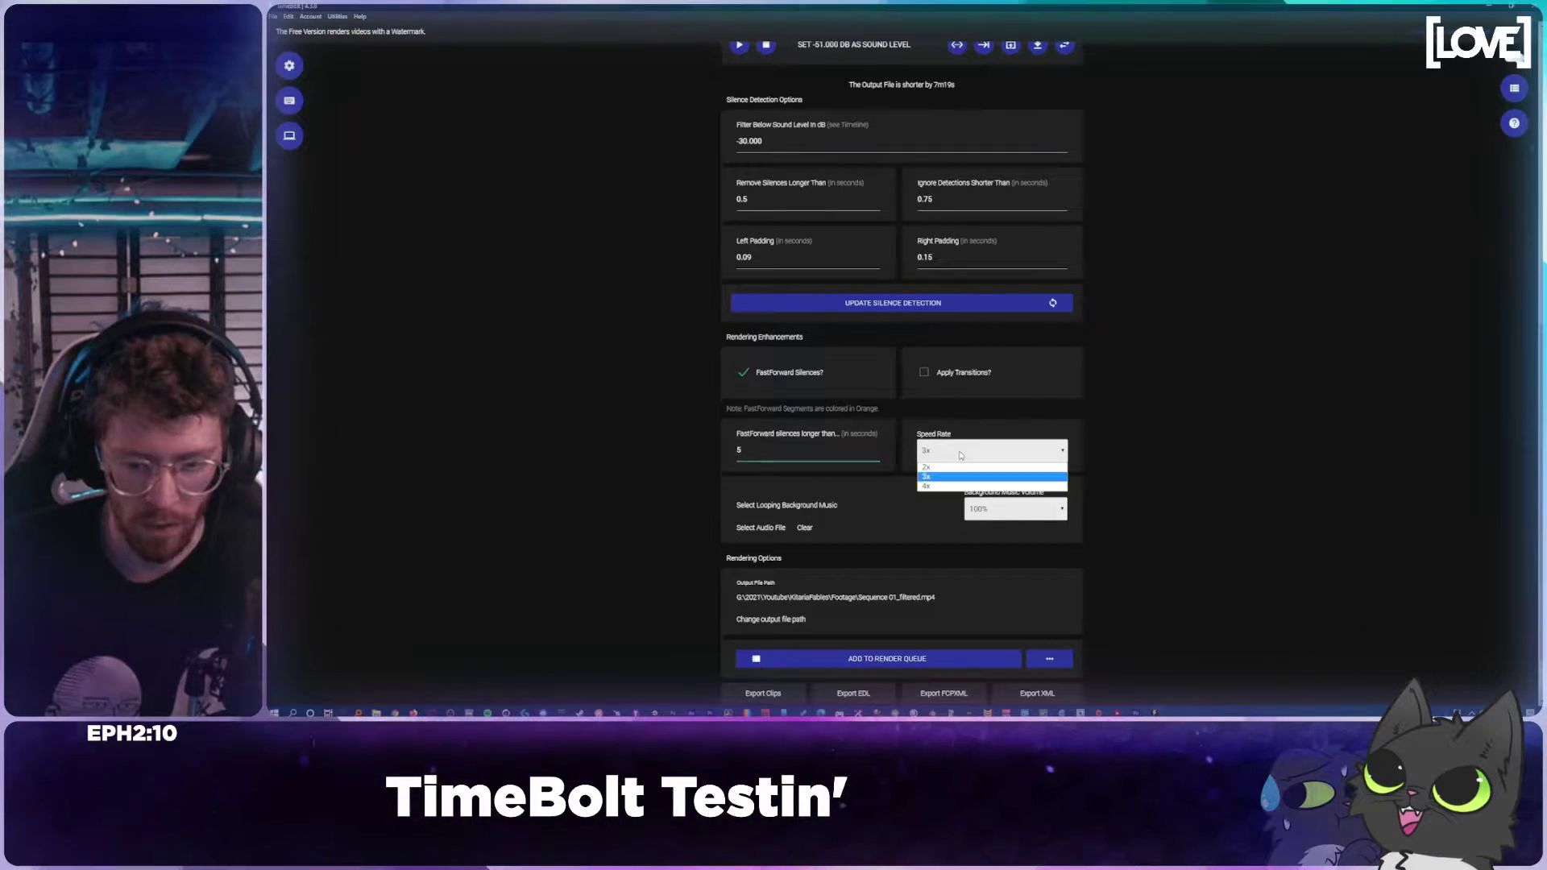
pyautogui.click(928, 486)
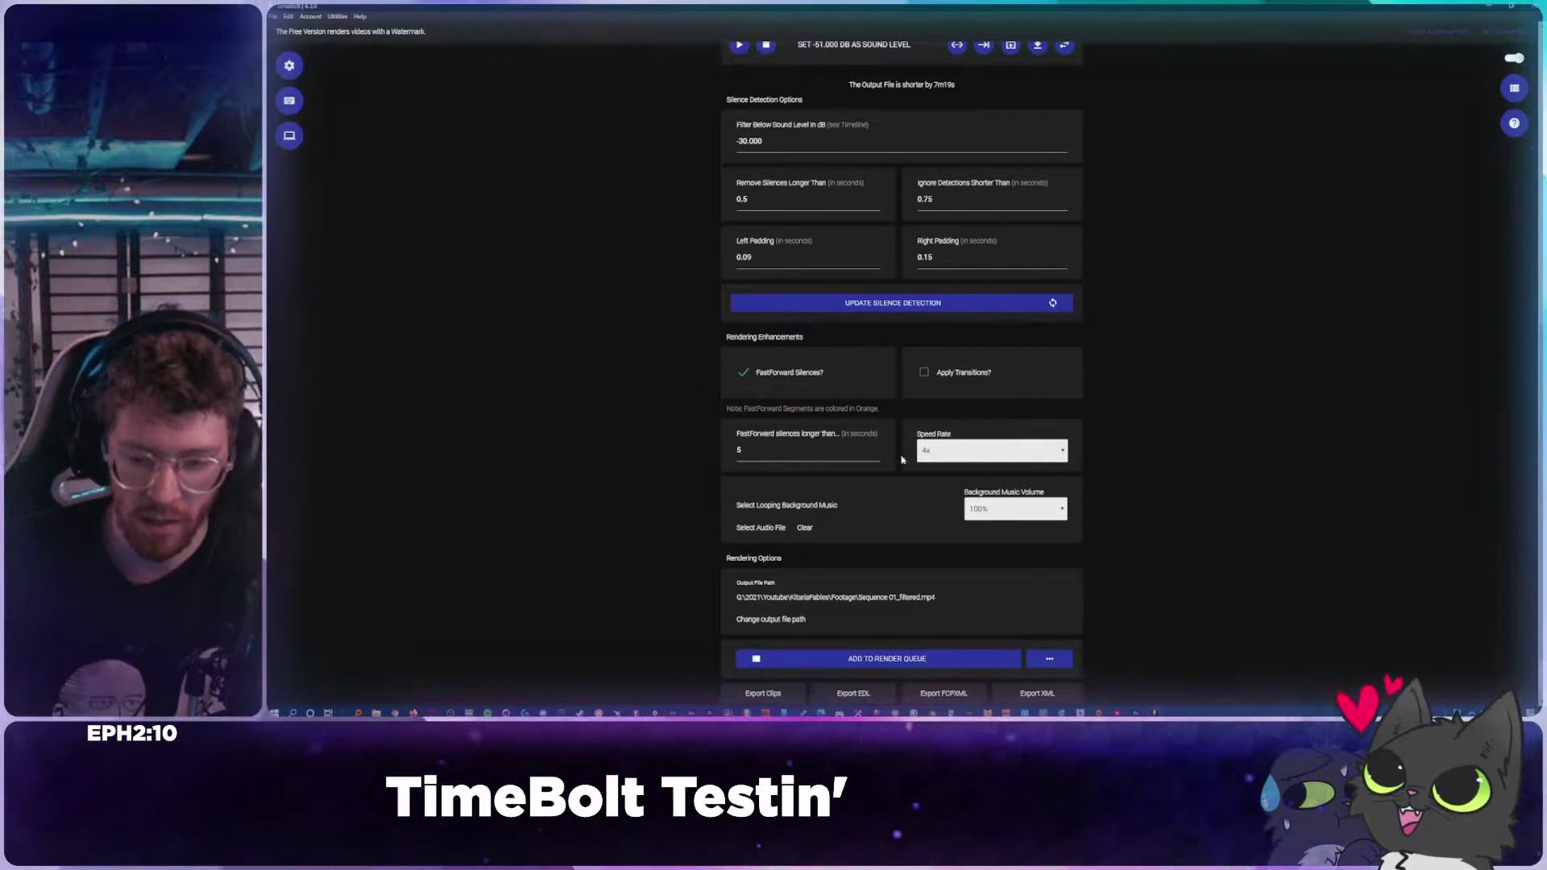
pyautogui.click(1015, 508)
pyautogui.click(1127, 516)
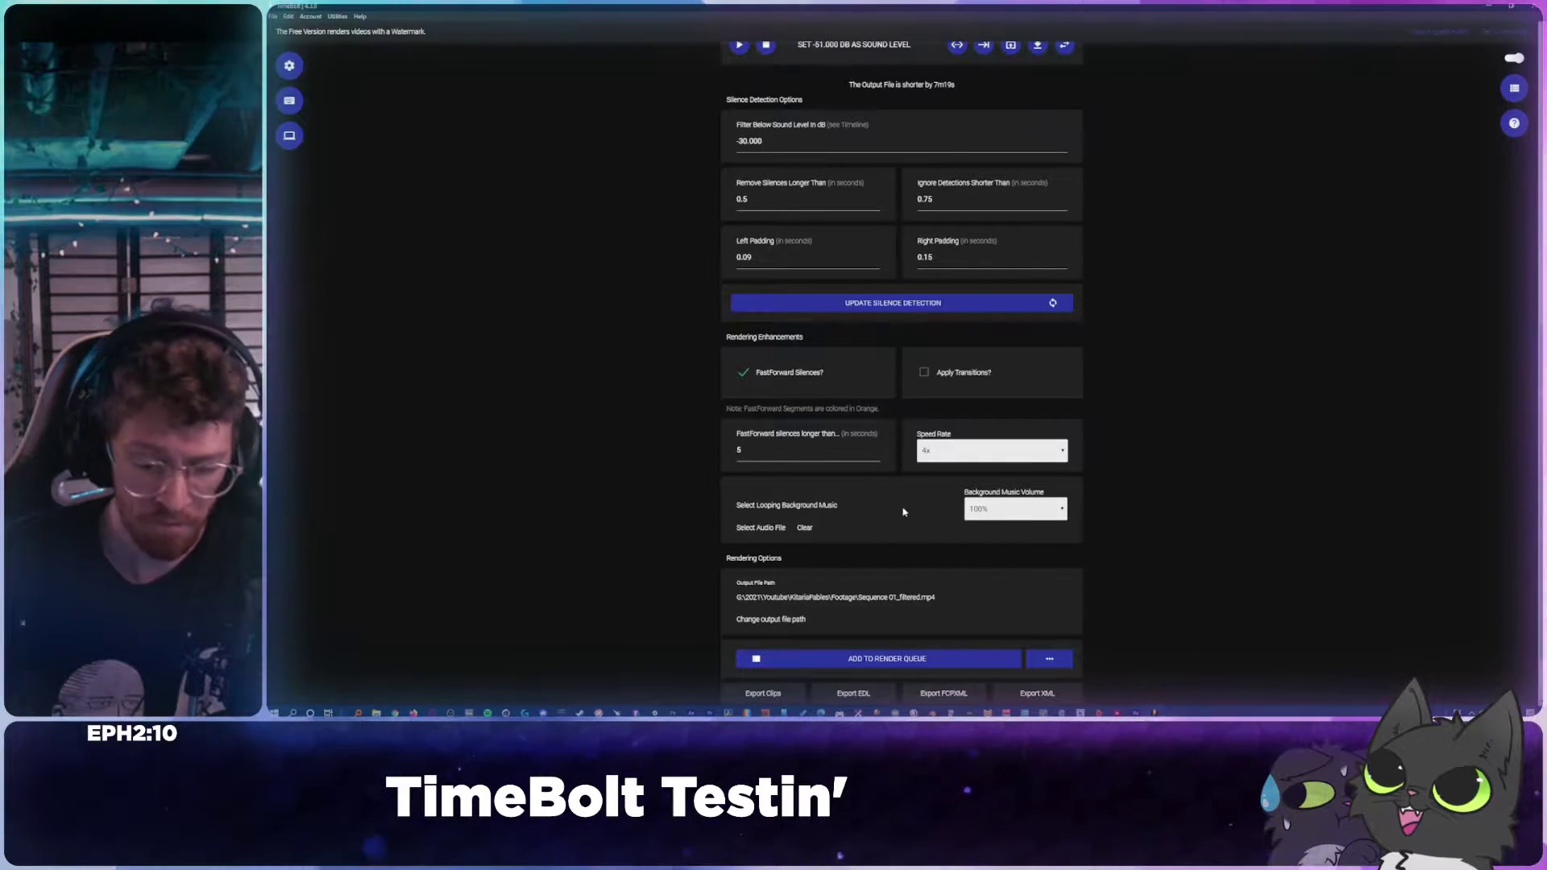
# Step: Check the fast-forward segments on the timeline, then turn fast-forwarding of silences back off
pyautogui.scroll(-2, 1209, 484)
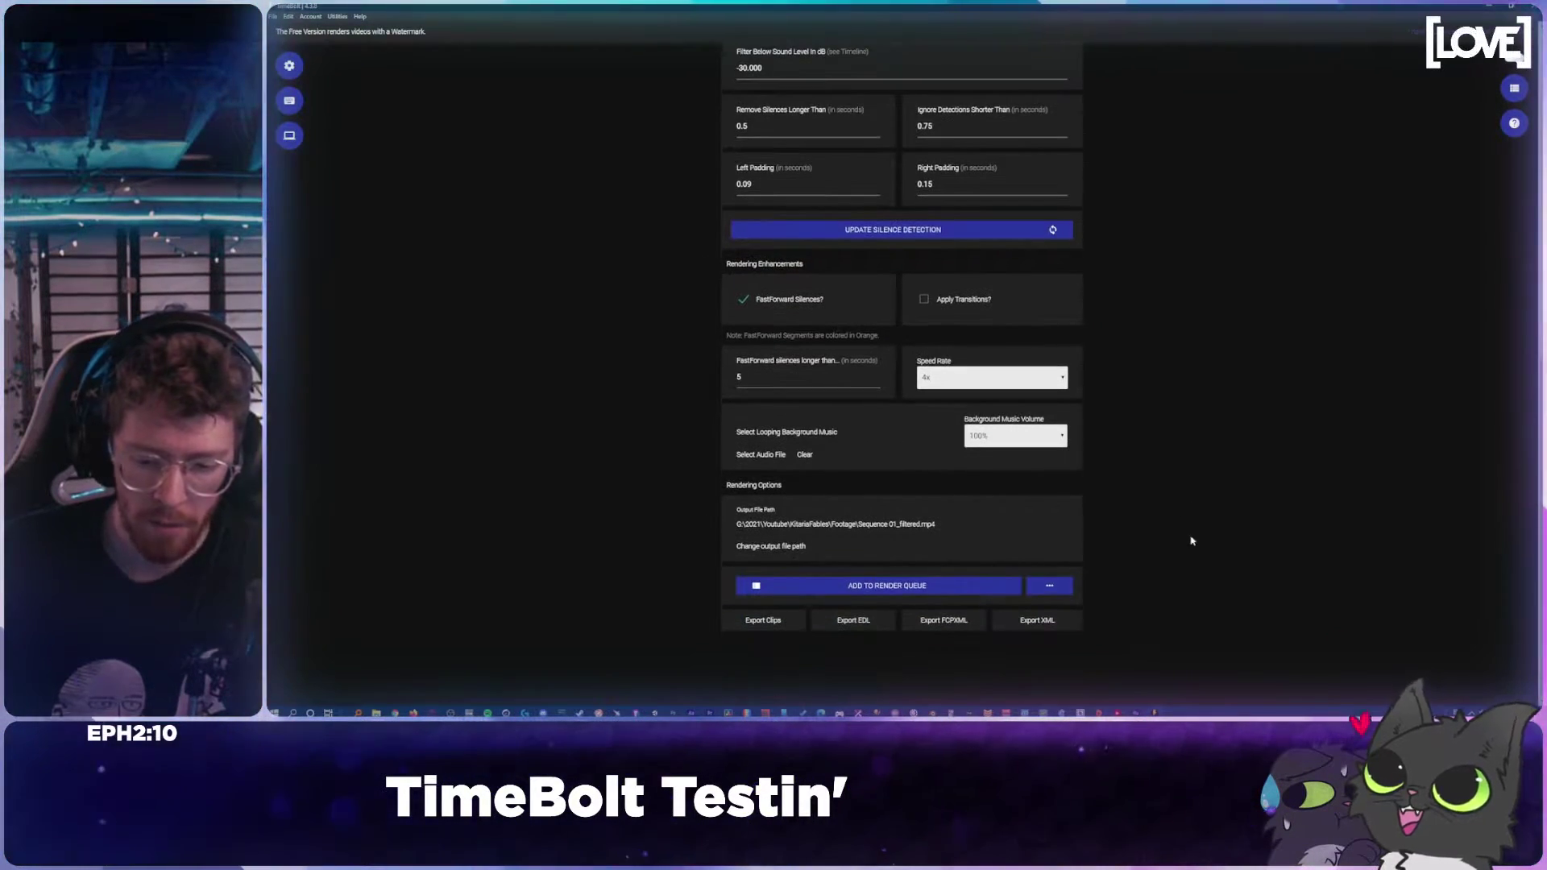
pyautogui.scroll(10, 1192, 628)
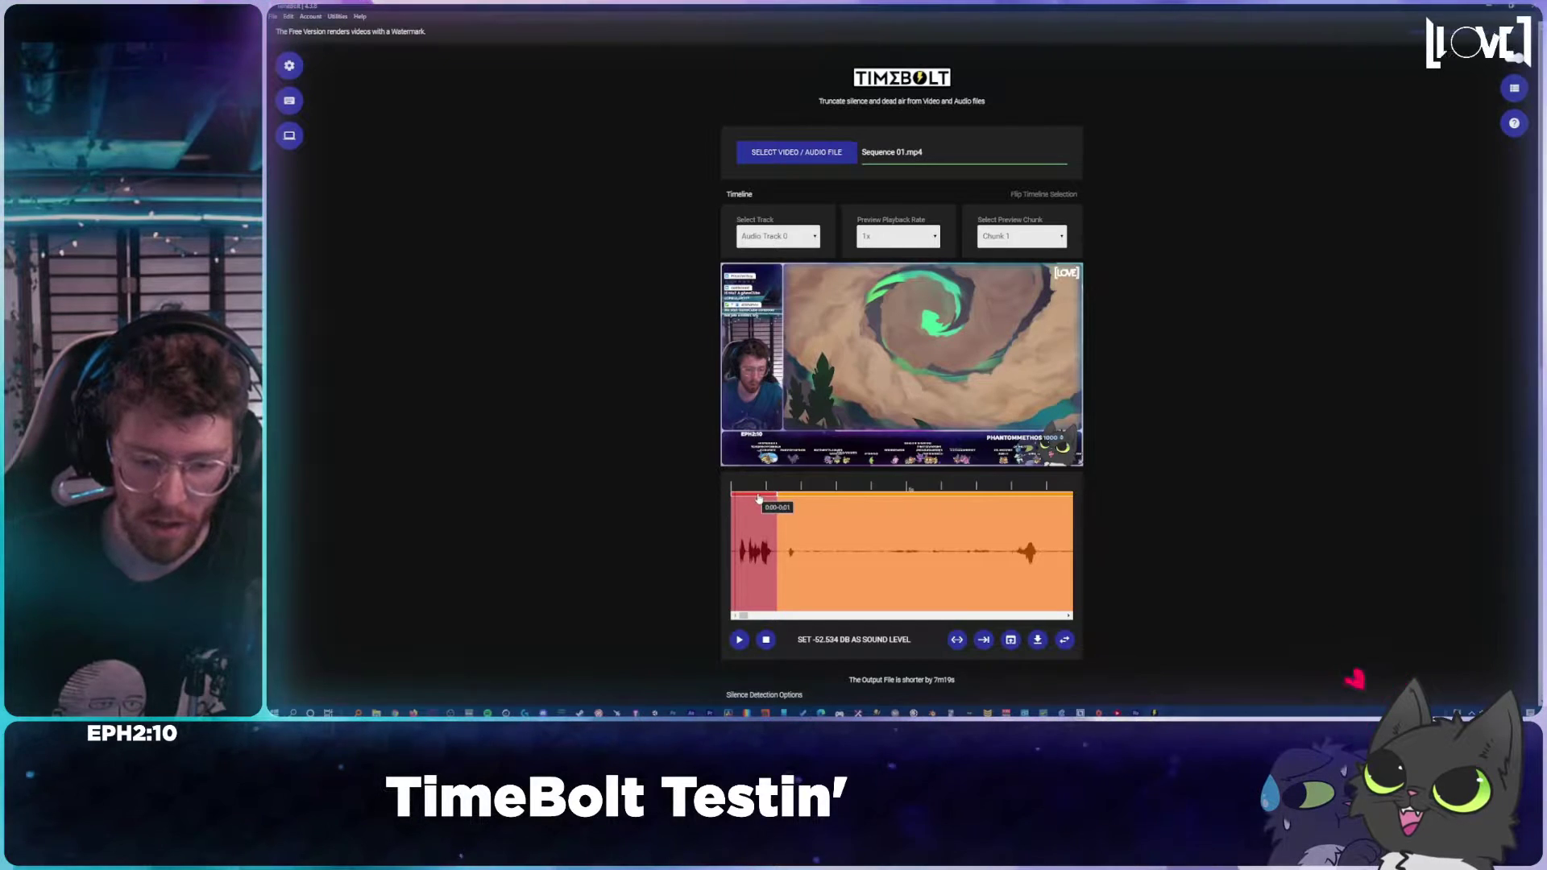
pyautogui.scroll(-6, 1232, 542)
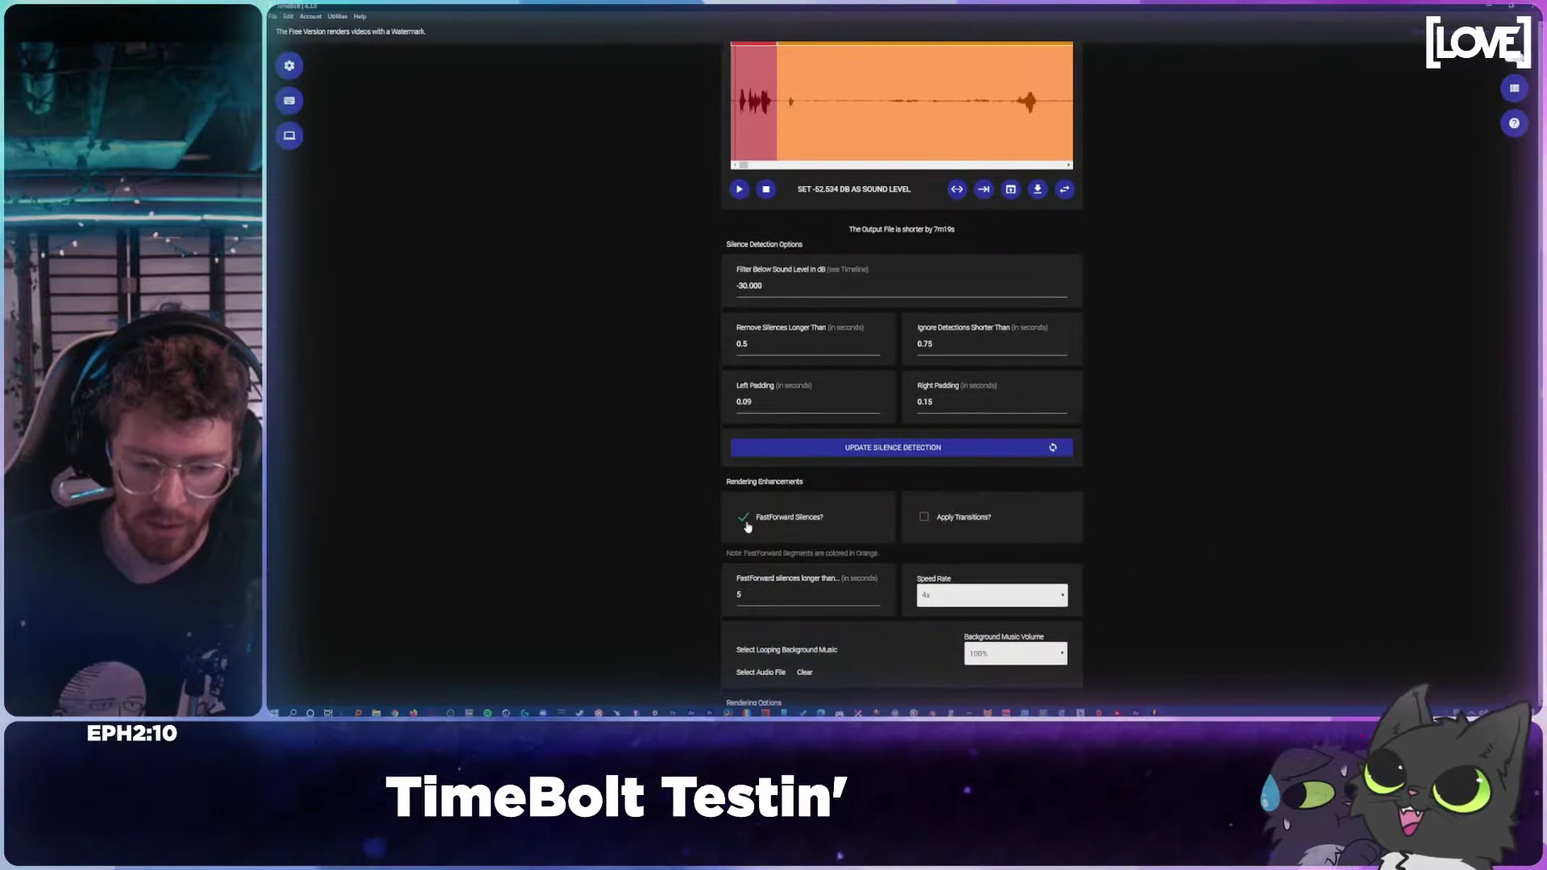
pyautogui.scroll(6, 1172, 529)
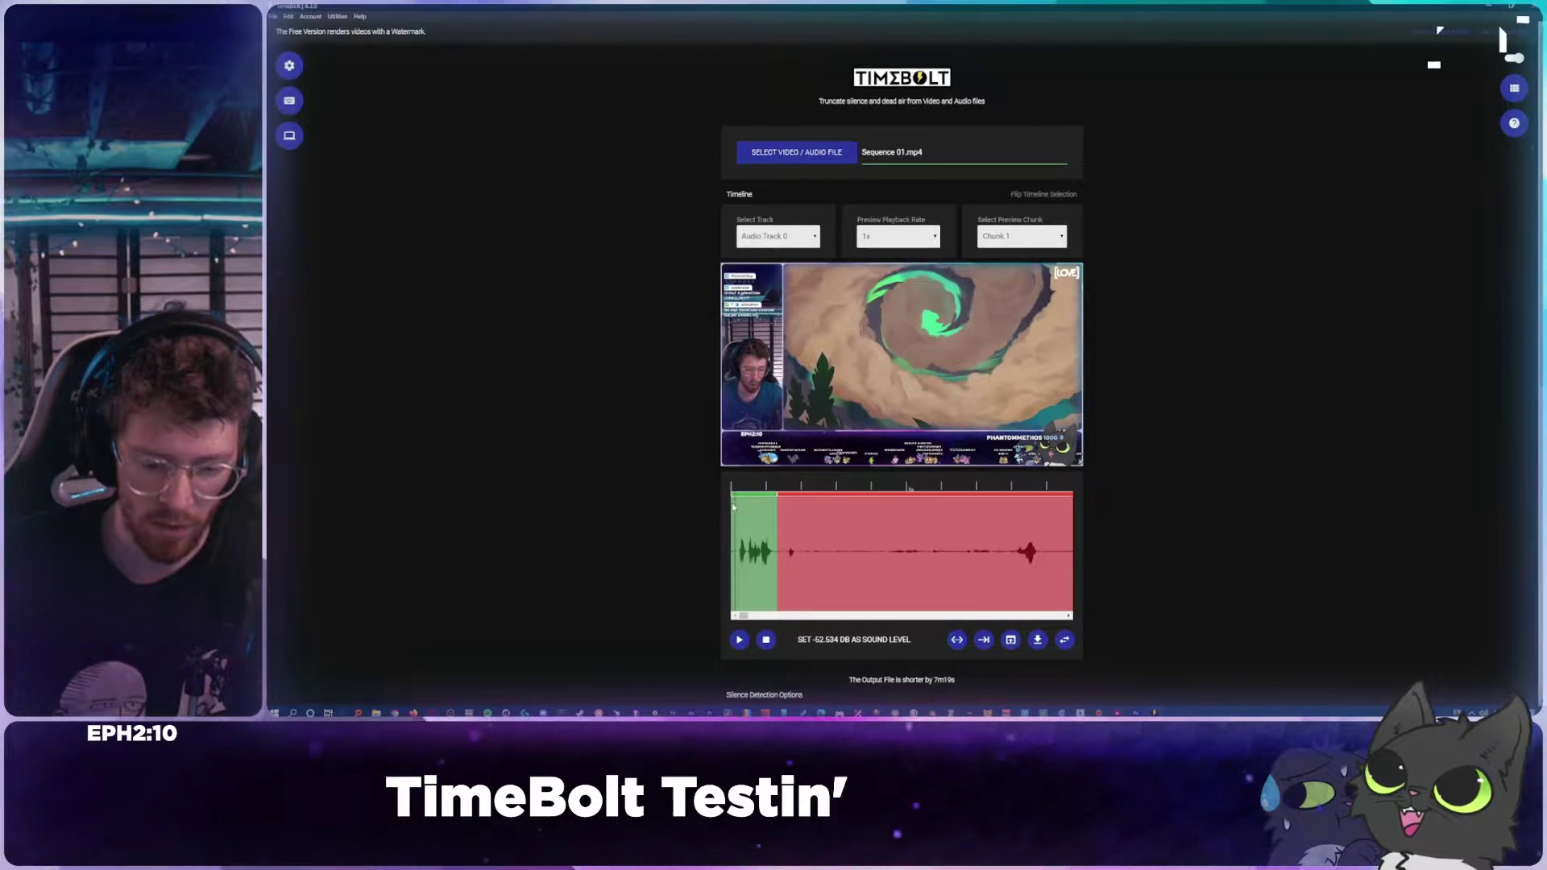
# Step: Preview the opening of Sequence 01.mp4 and mark the early spoken segment on the timeline for removal
pyautogui.press('space')
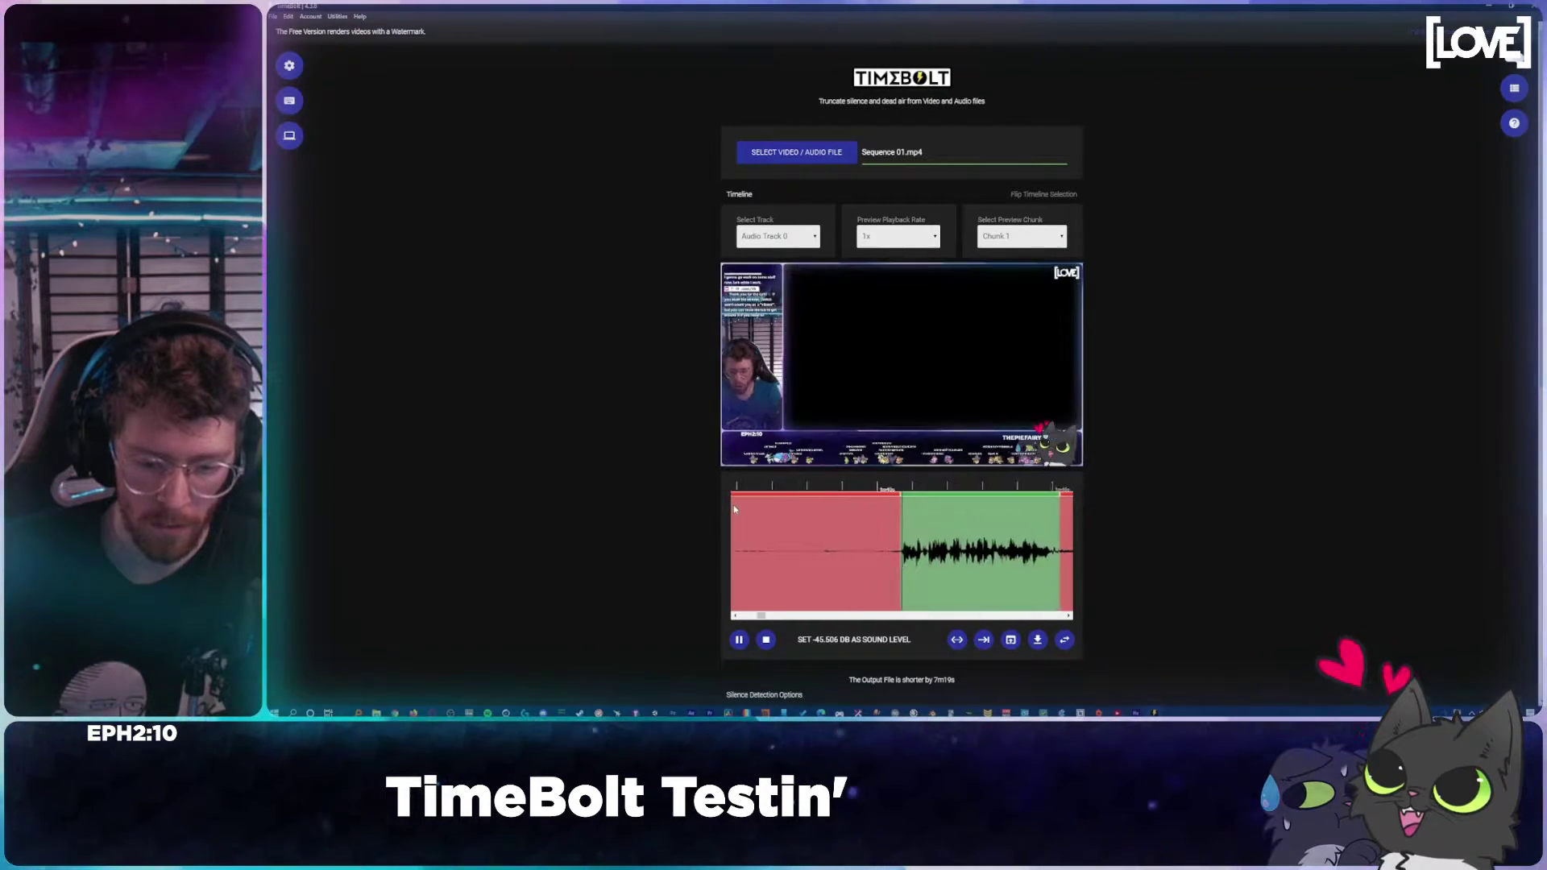
pyautogui.press('space')
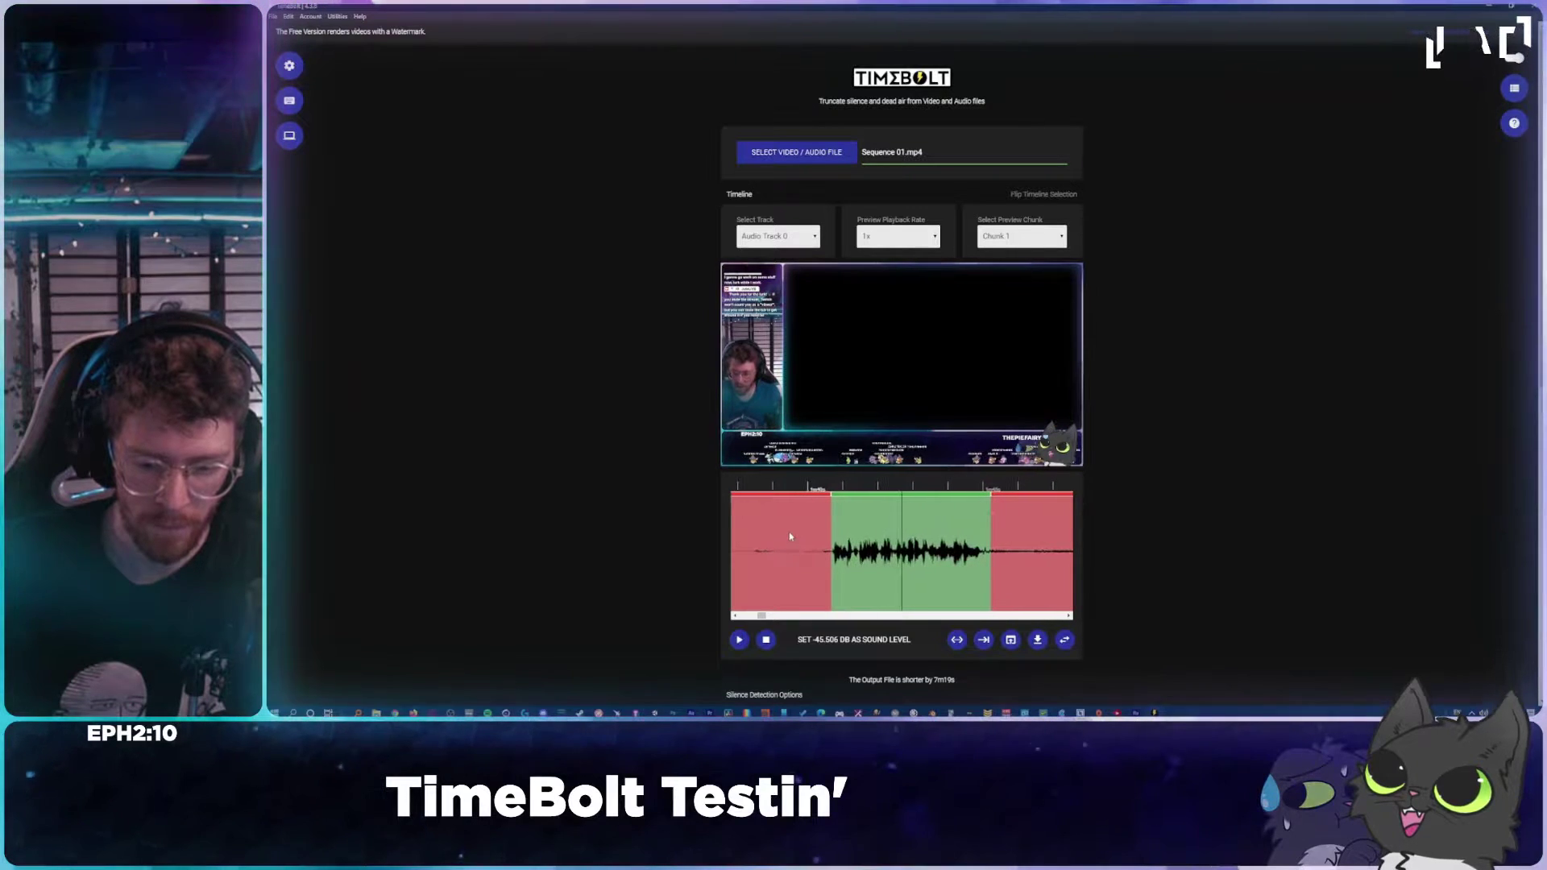
pyautogui.moveTo(761, 616)
pyautogui.mouseDown()
pyautogui.moveTo(743, 615)
pyautogui.moveTo(765, 617)
pyautogui.mouseUp()
pyautogui.click(970, 500)
pyautogui.click(750, 503)
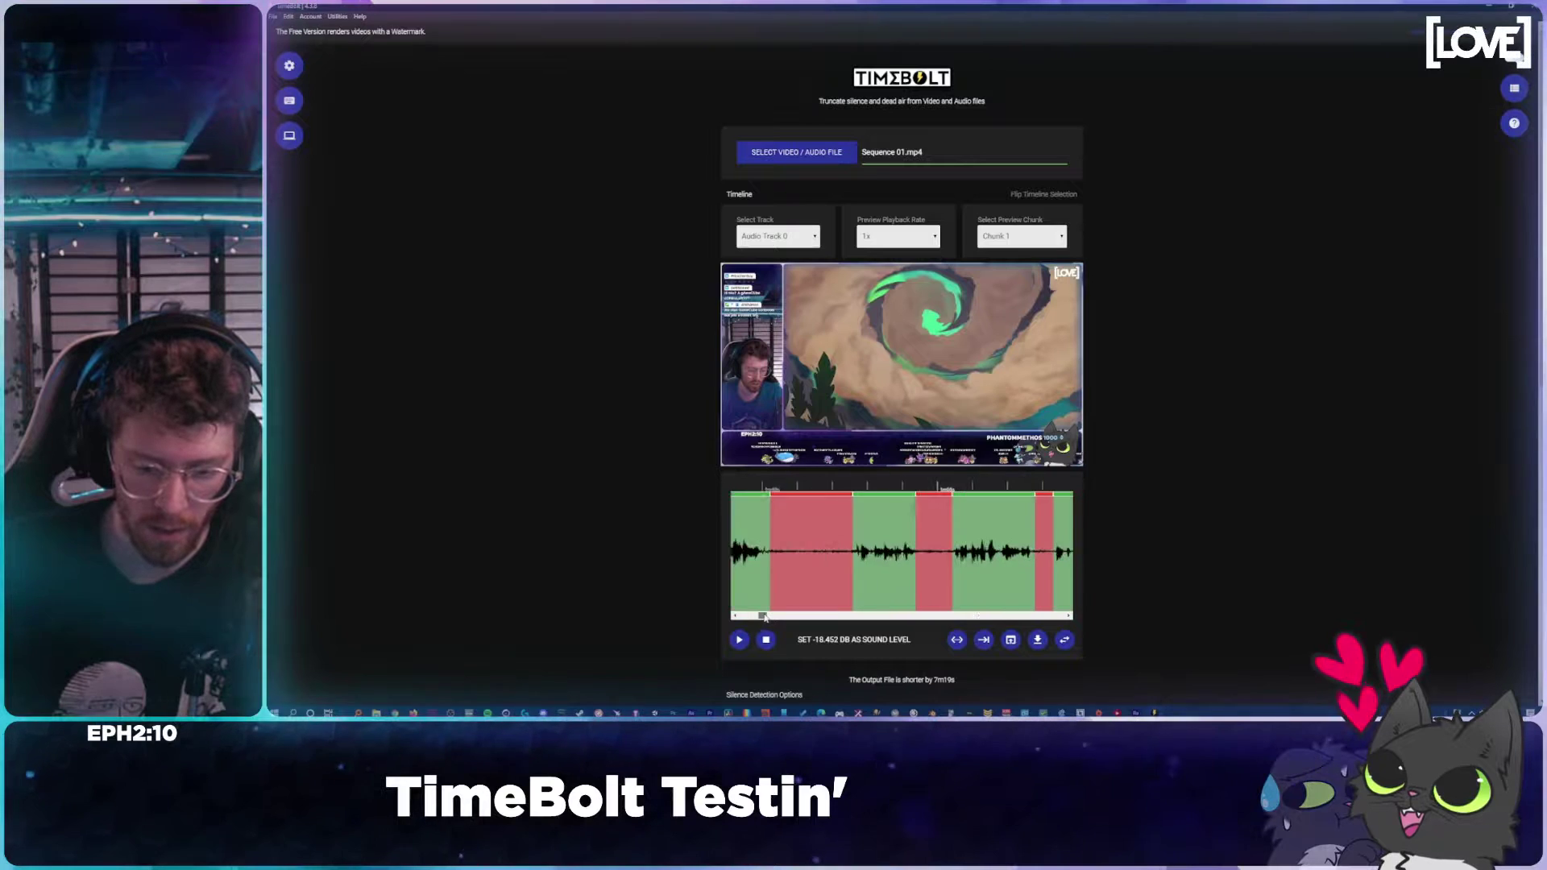
pyautogui.click(838, 501)
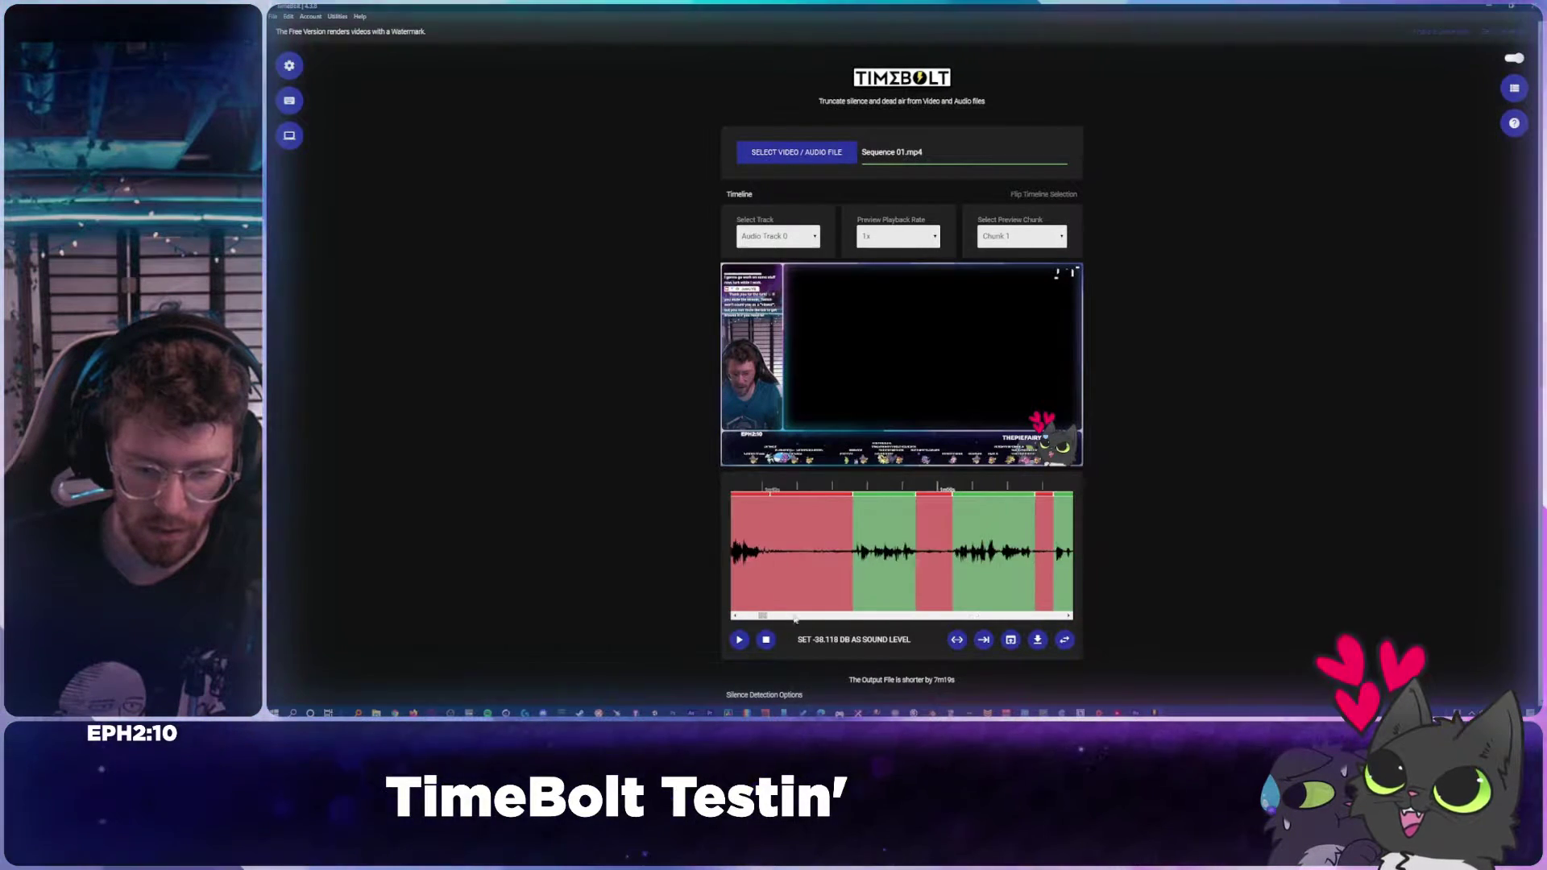
# Step: Play onward through the timeline and mark each of the following kept speech segments for removal one by one
pyautogui.press('space')
pyautogui.press('space')
pyautogui.click(880, 581)
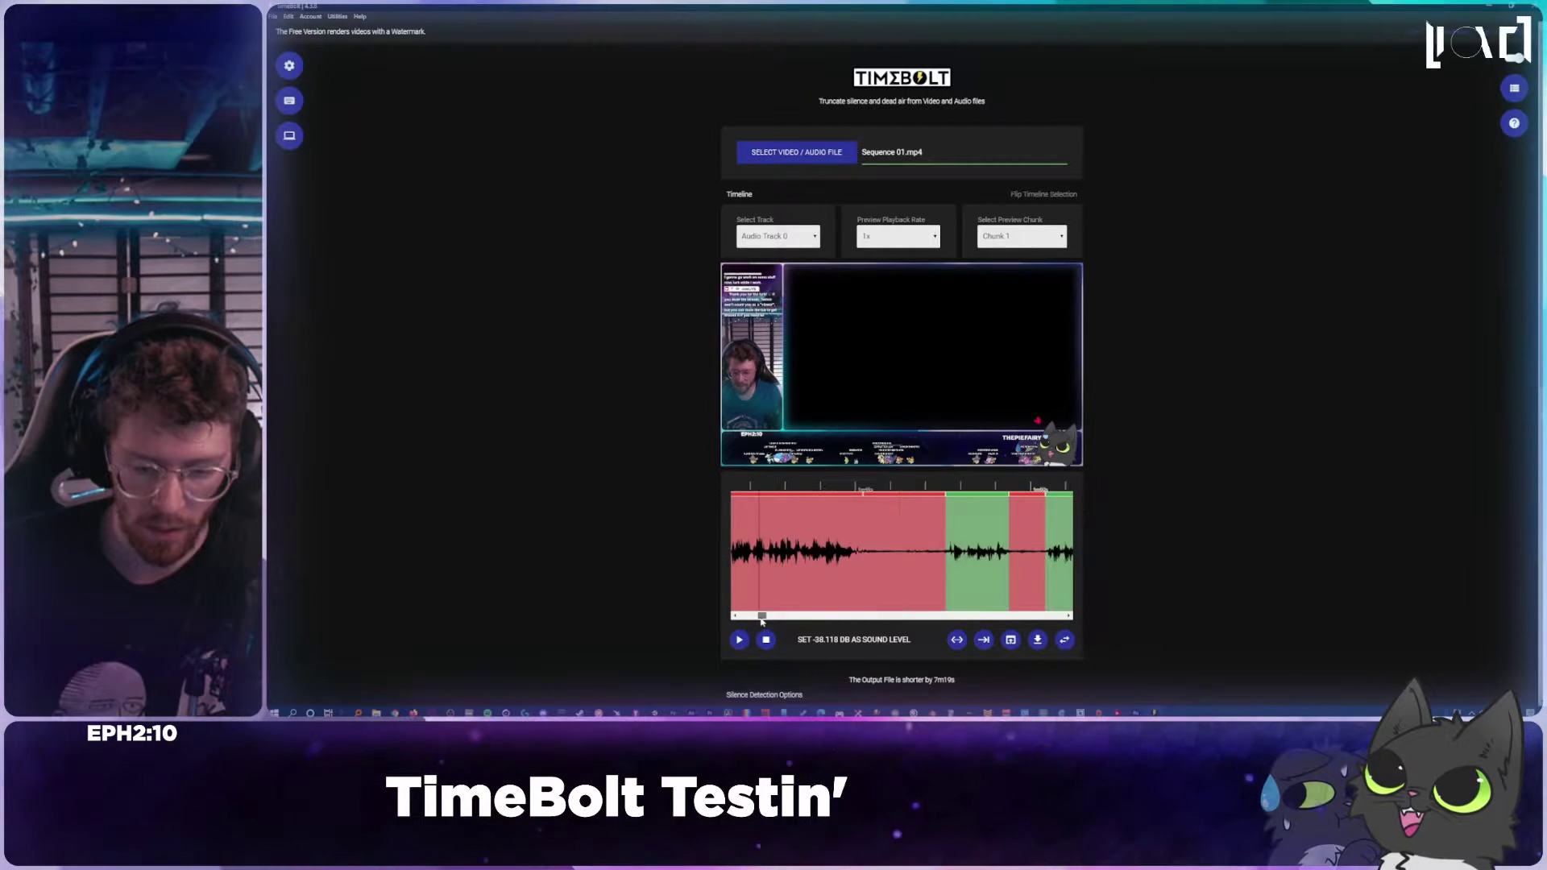
pyautogui.press('space')
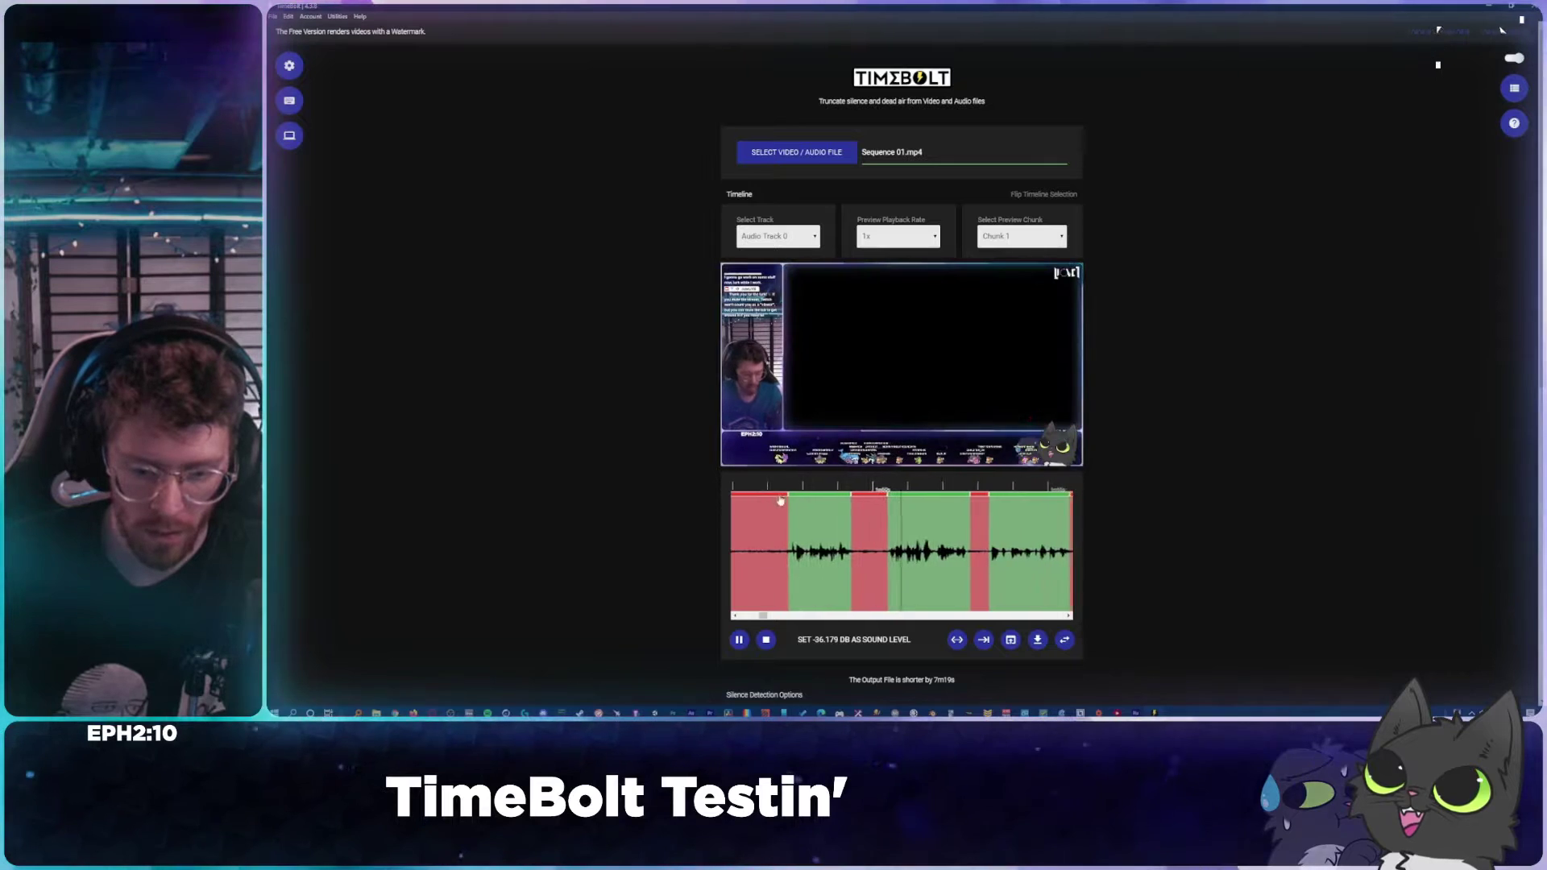
pyautogui.click(801, 497)
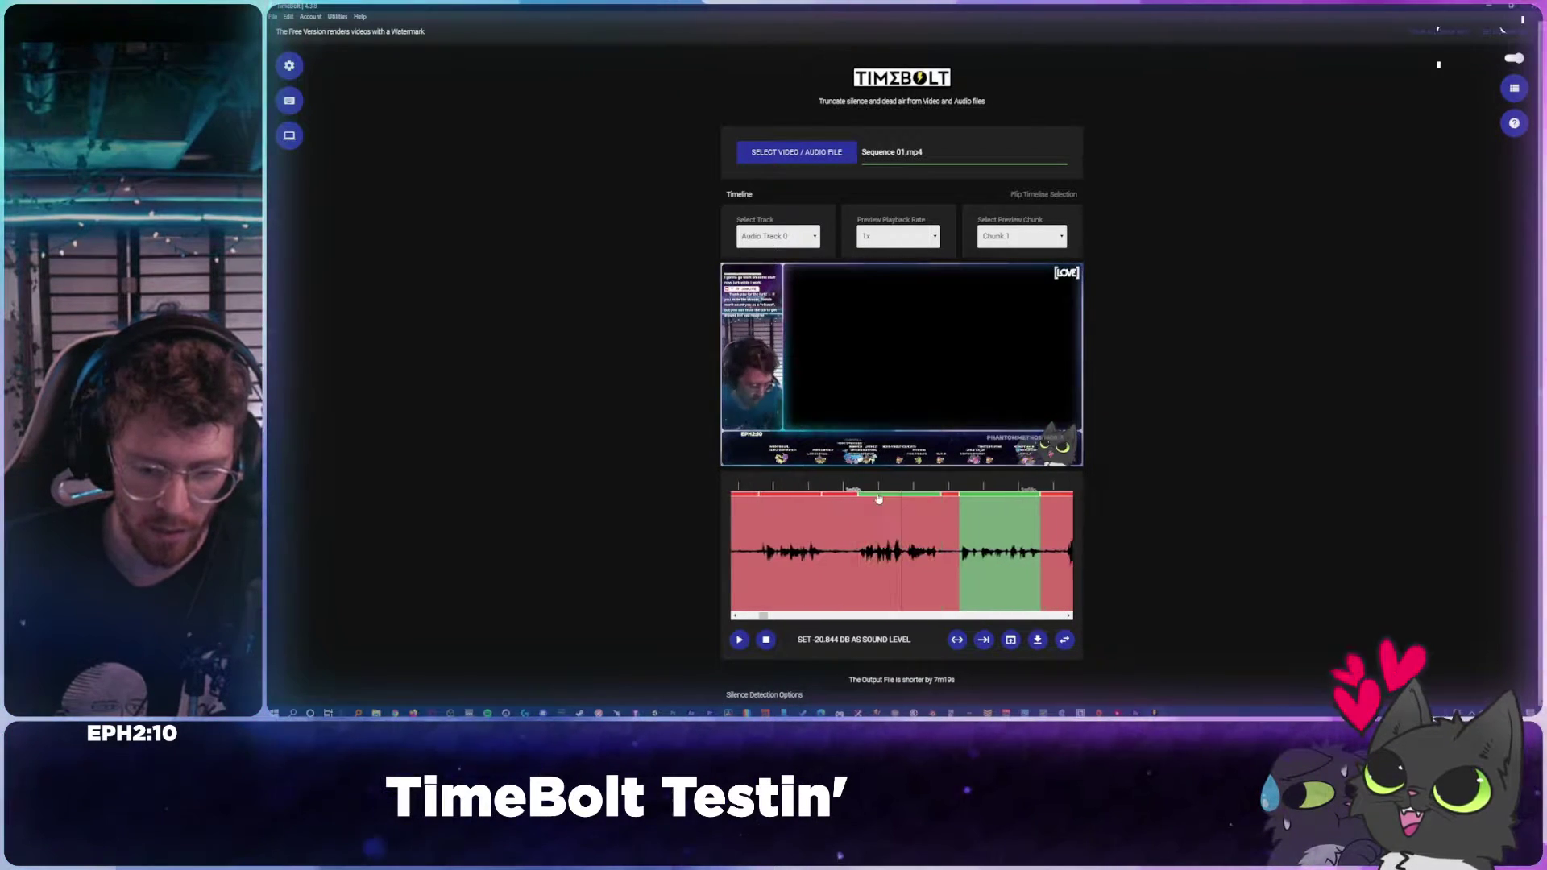
pyautogui.click(880, 499)
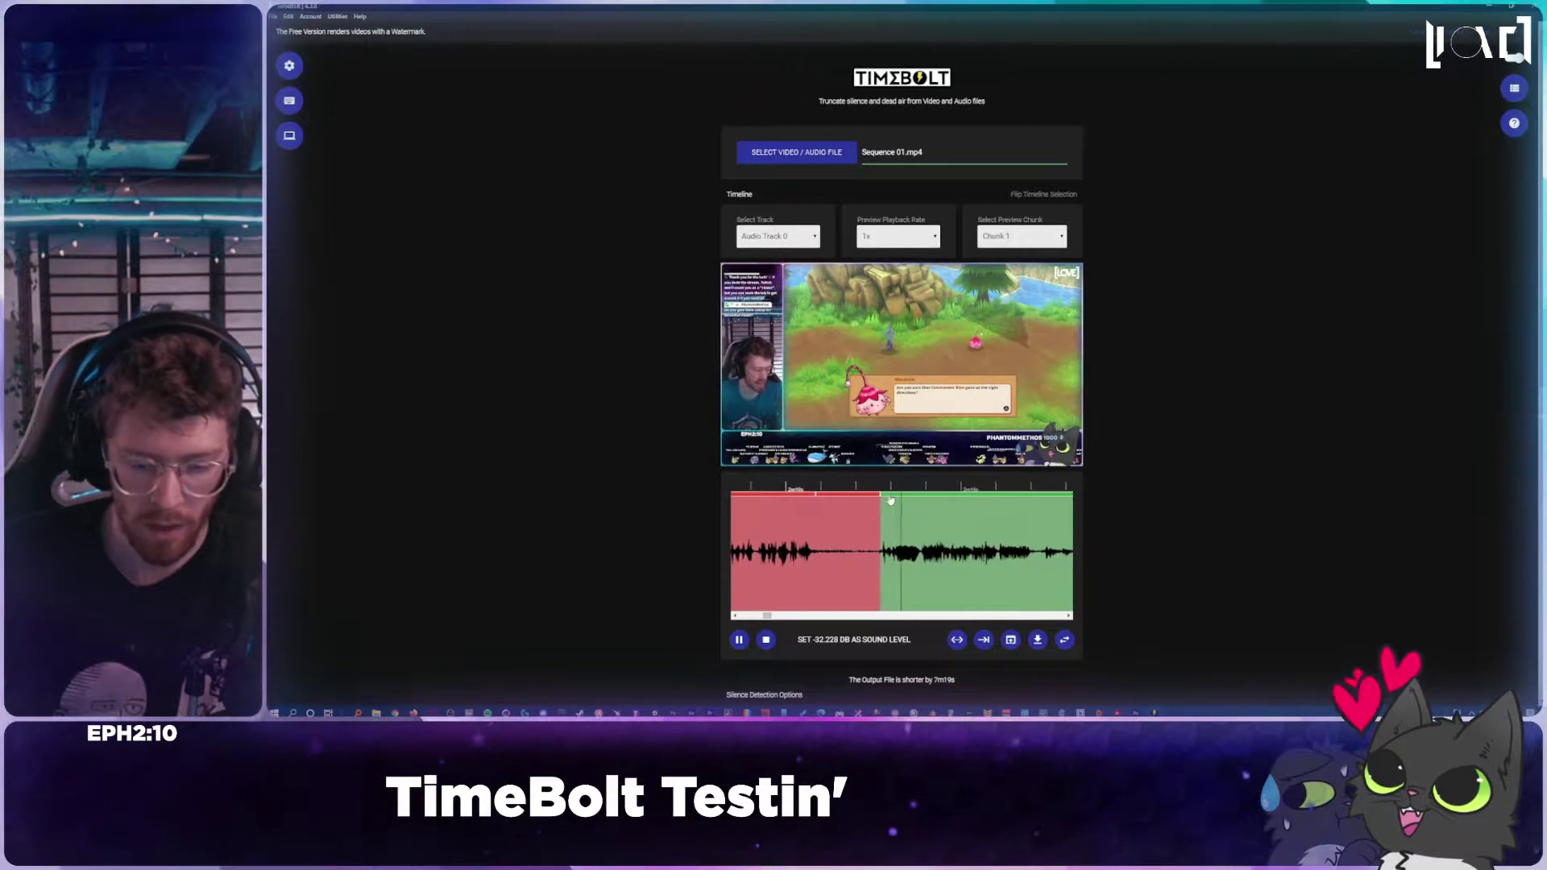
pyautogui.click(894, 500)
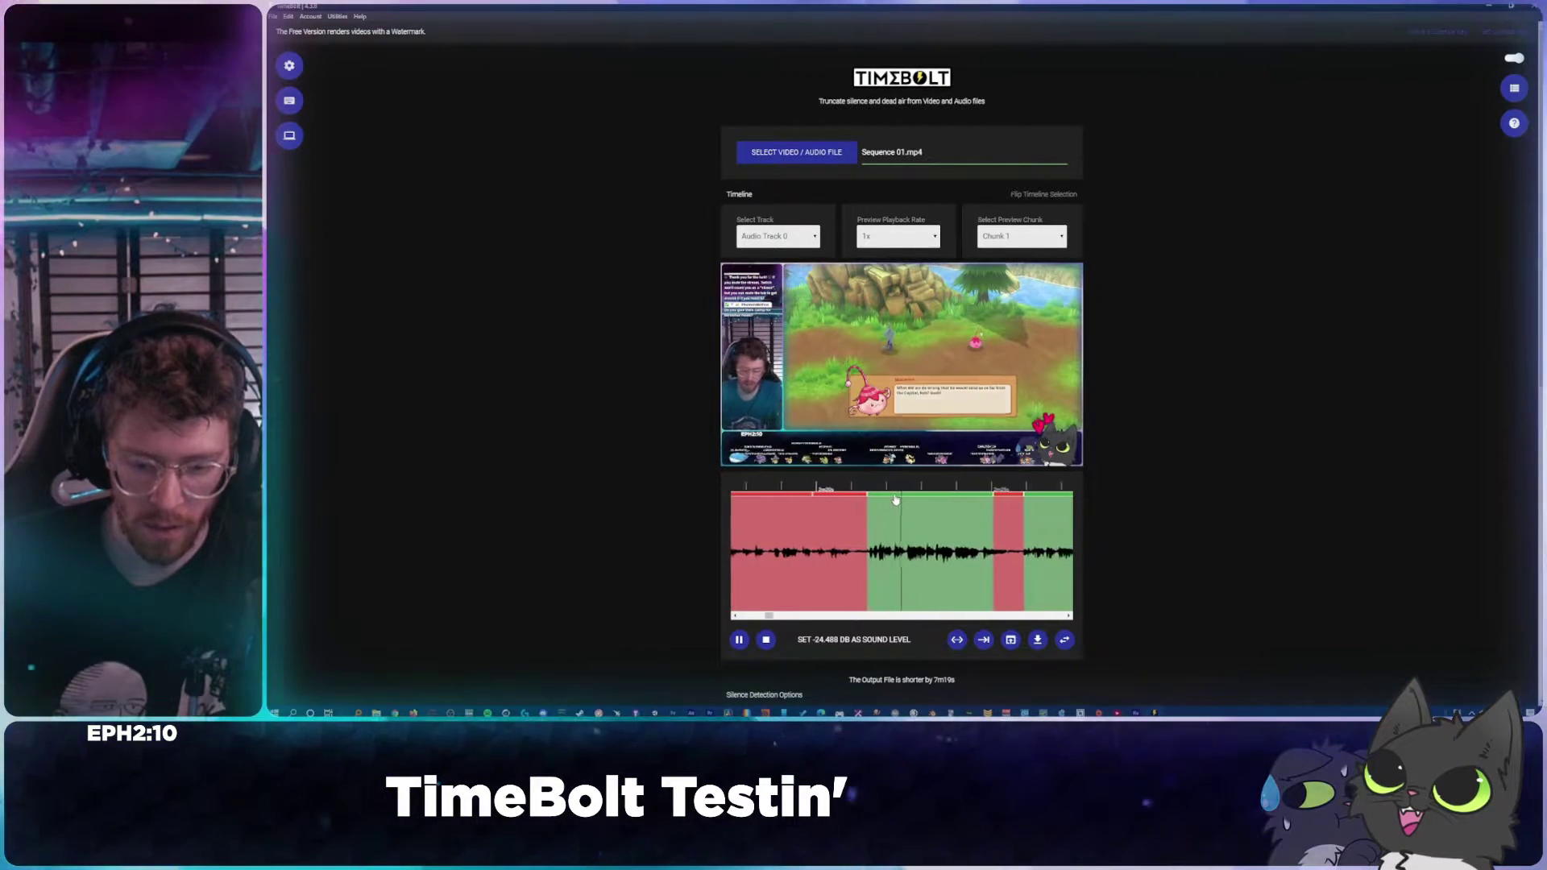
pyautogui.click(896, 500)
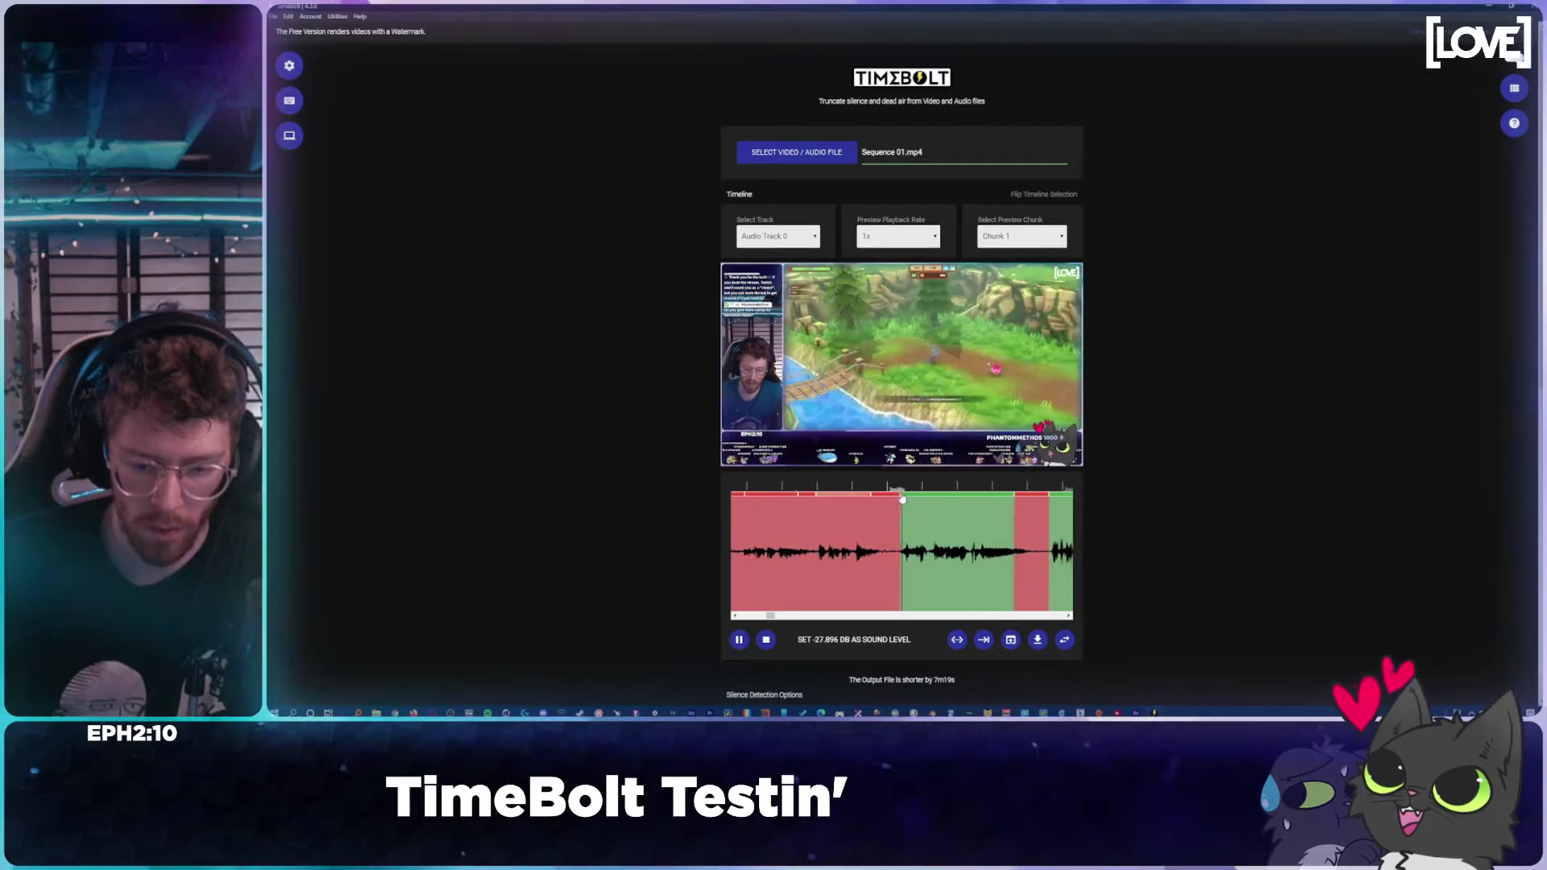
pyautogui.click(901, 499)
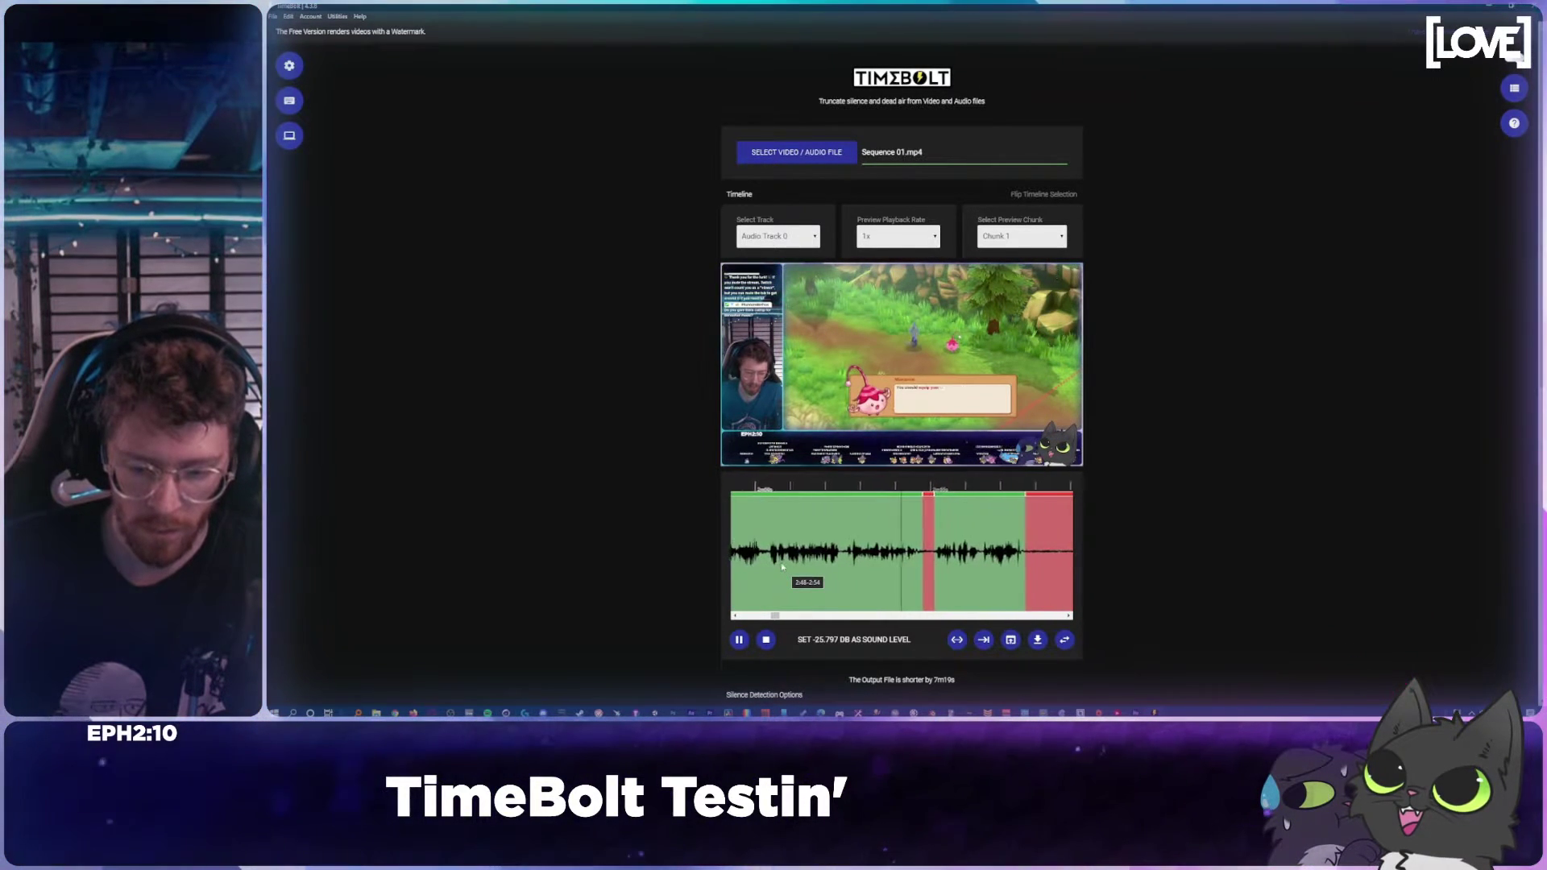
# Step: Pause the preview and scrub back and forth through the timeline to review the segments marked for removal
pyautogui.press('space')
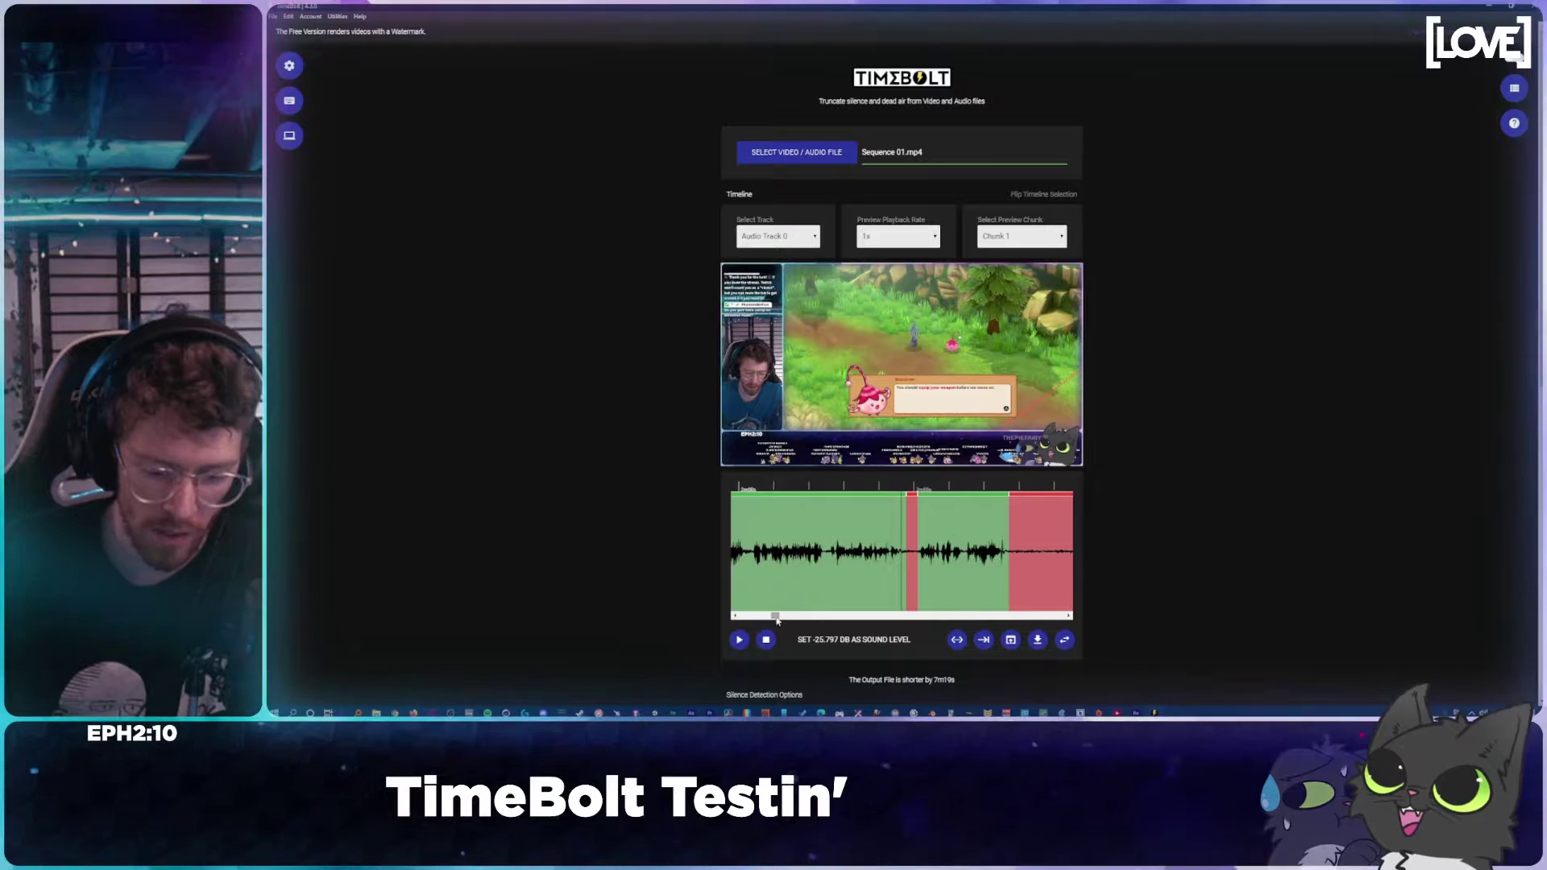
pyautogui.moveTo(777, 620); pyautogui.dragTo(769, 617)
pyautogui.click(903, 565)
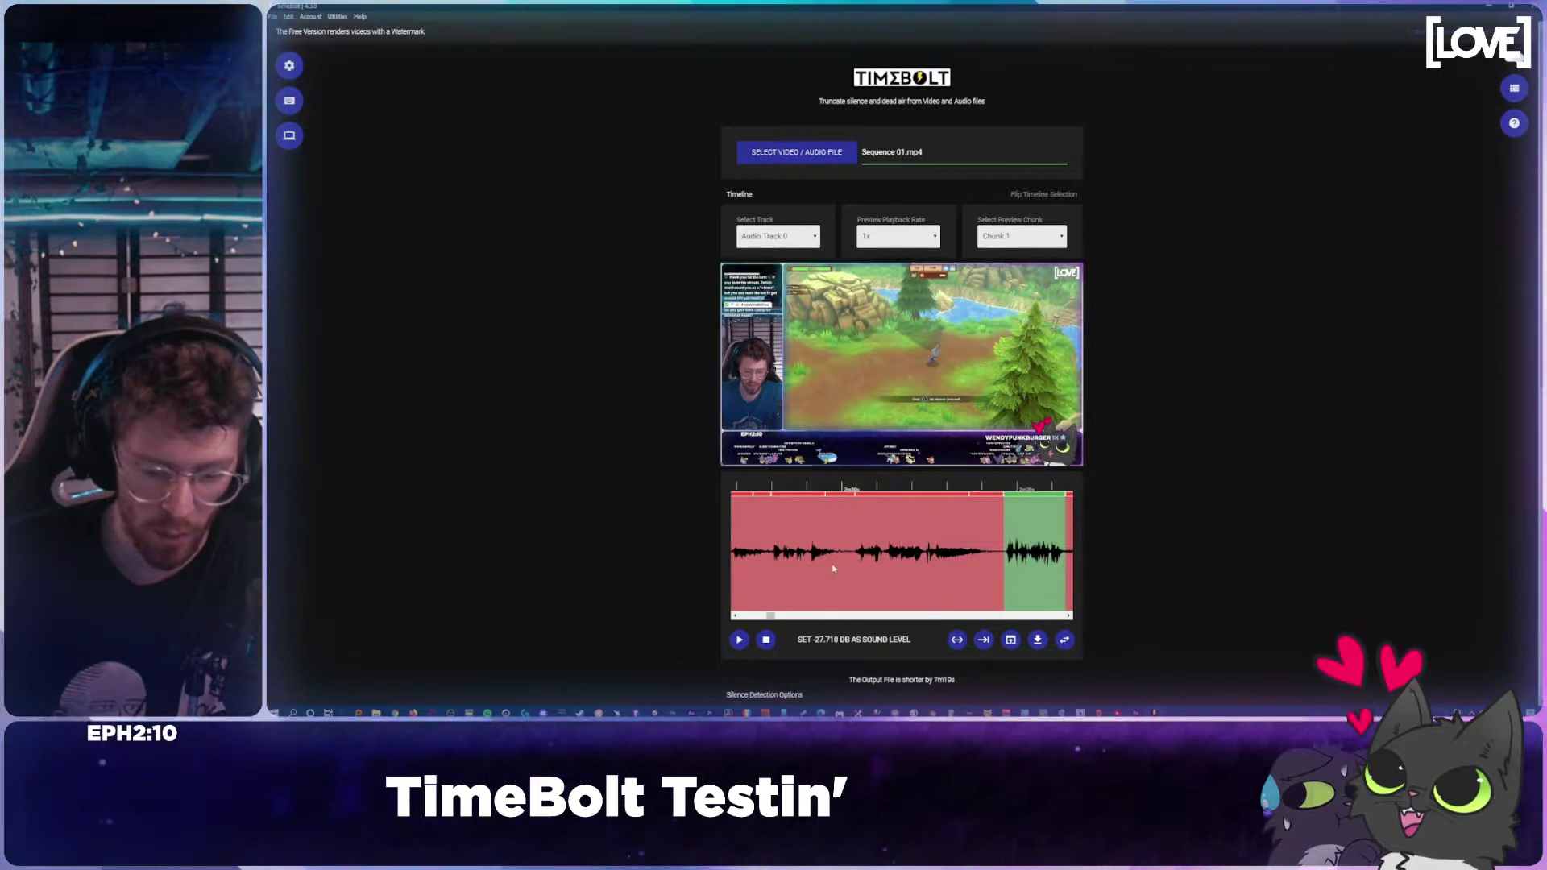
pyautogui.moveTo(770, 619); pyautogui.dragTo(775, 620)
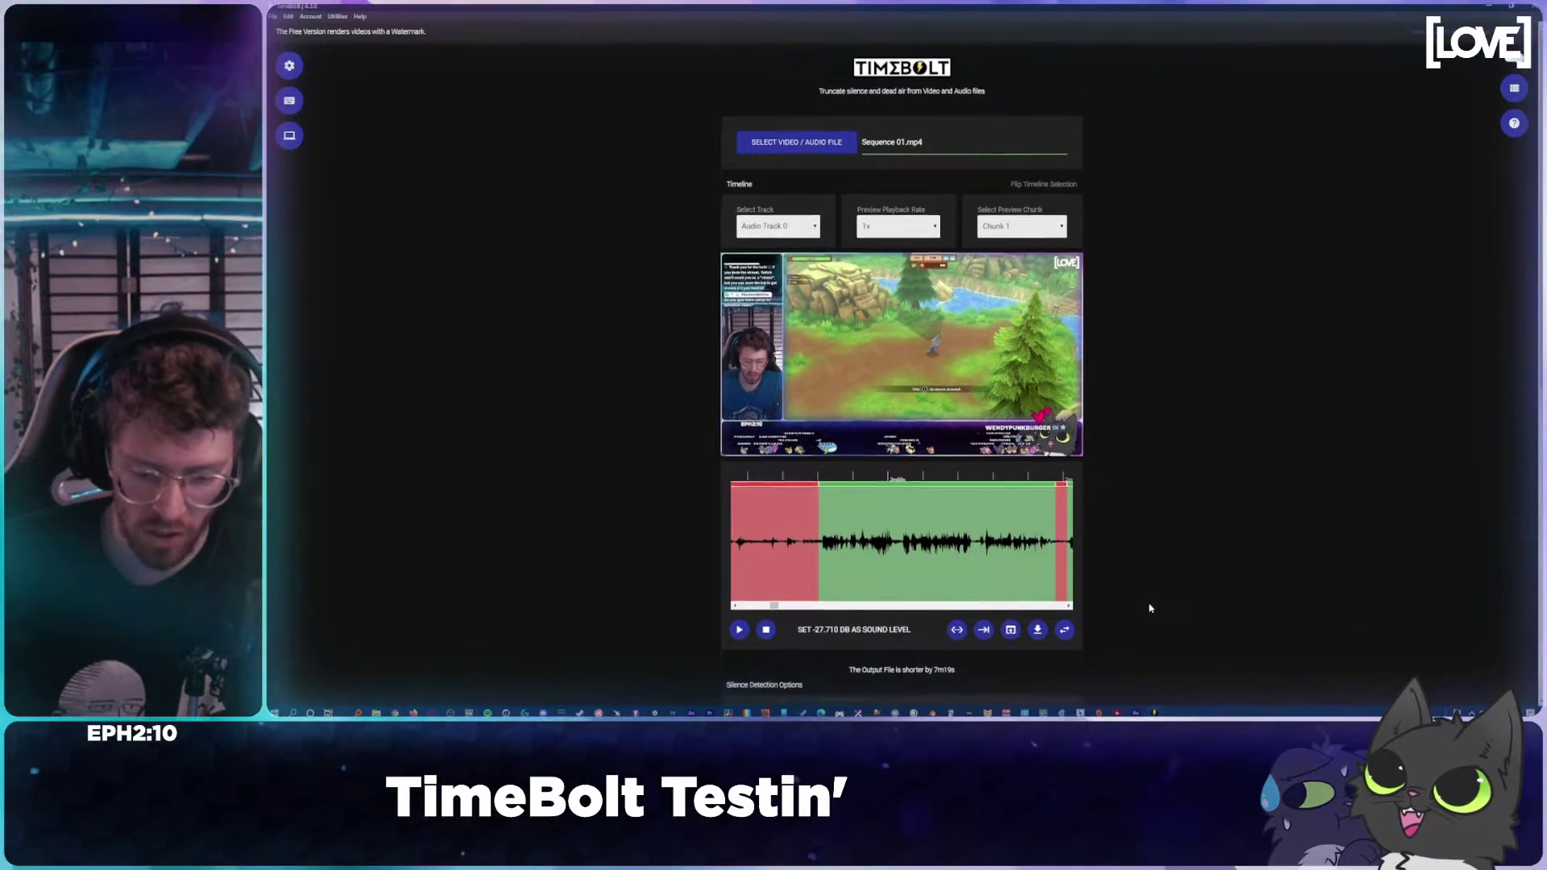
pyautogui.scroll(-3, 806, 612)
pyautogui.scroll(3, 1347, 569)
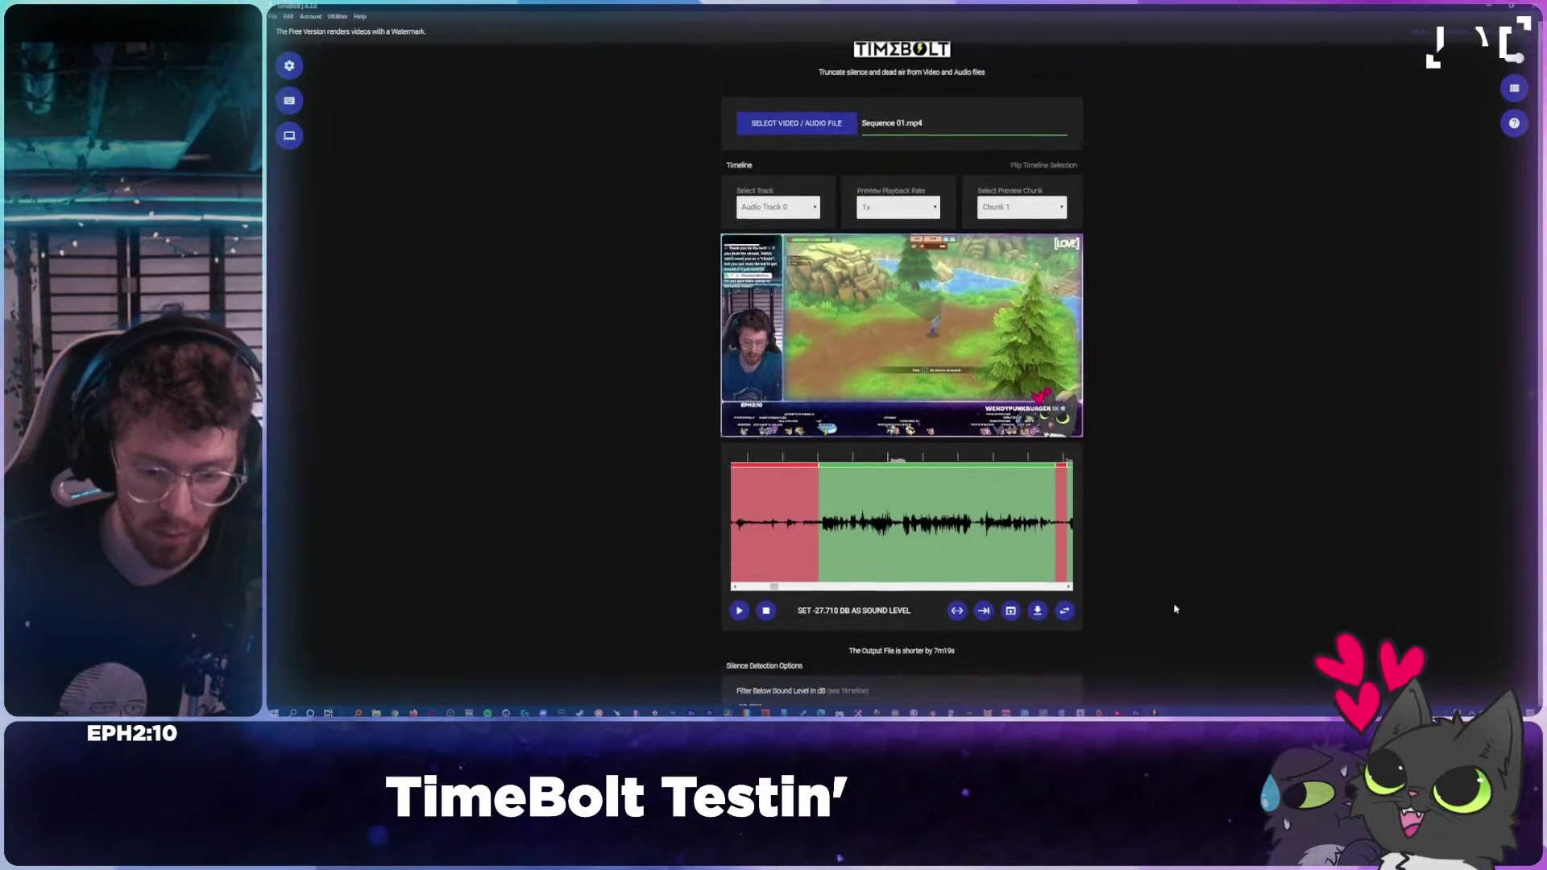
# Step: Play back the kept segments that follow the removed opening to check how the cuts sound
pyautogui.moveTo(775, 619); pyautogui.dragTo(777, 621)
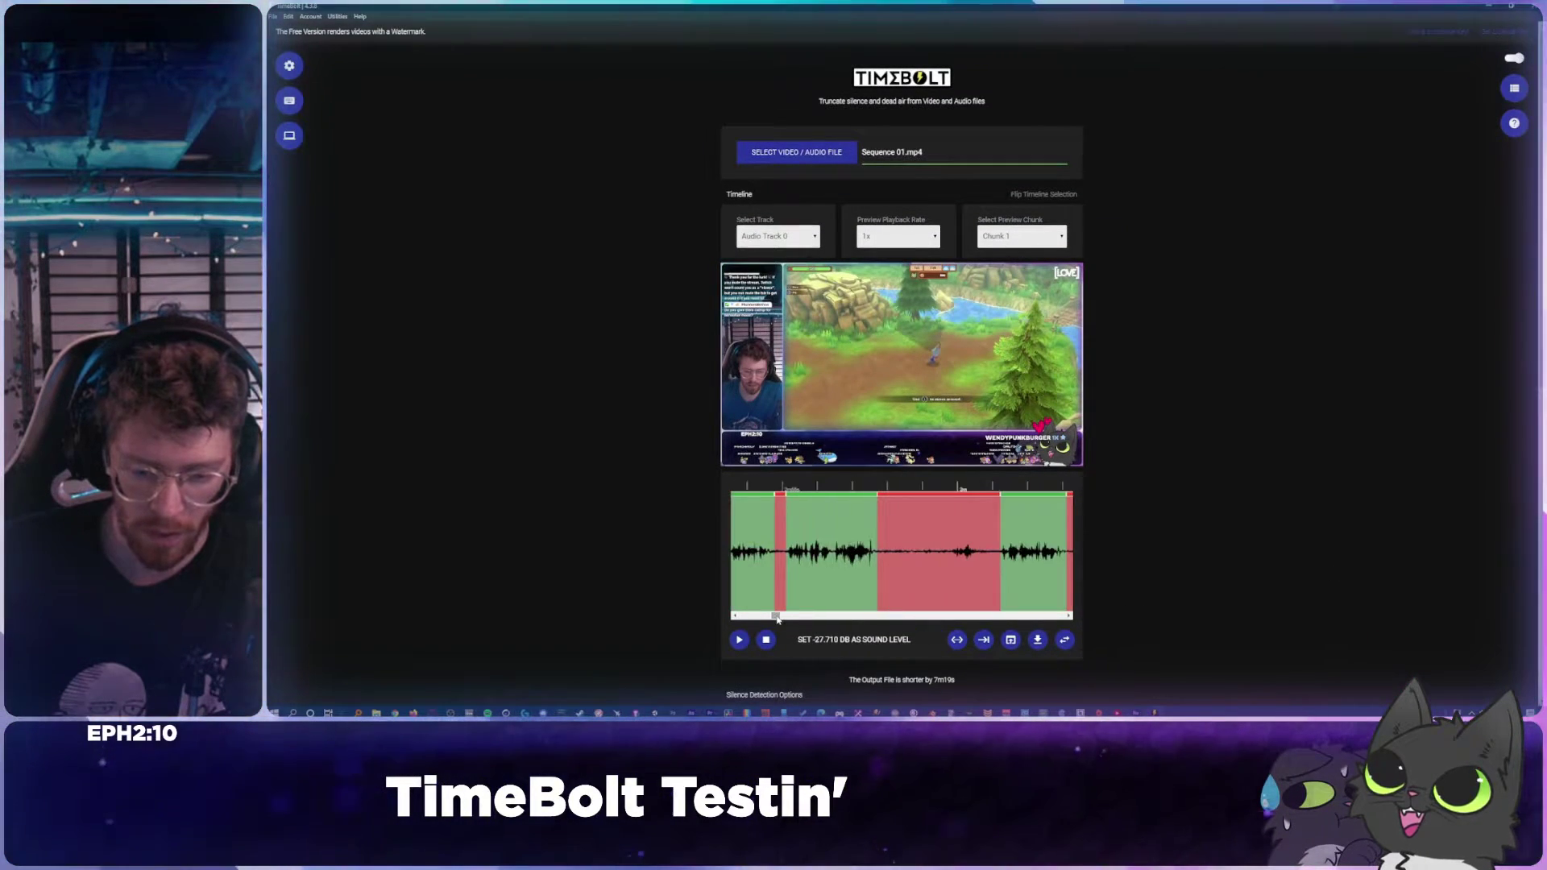
pyautogui.click(791, 575)
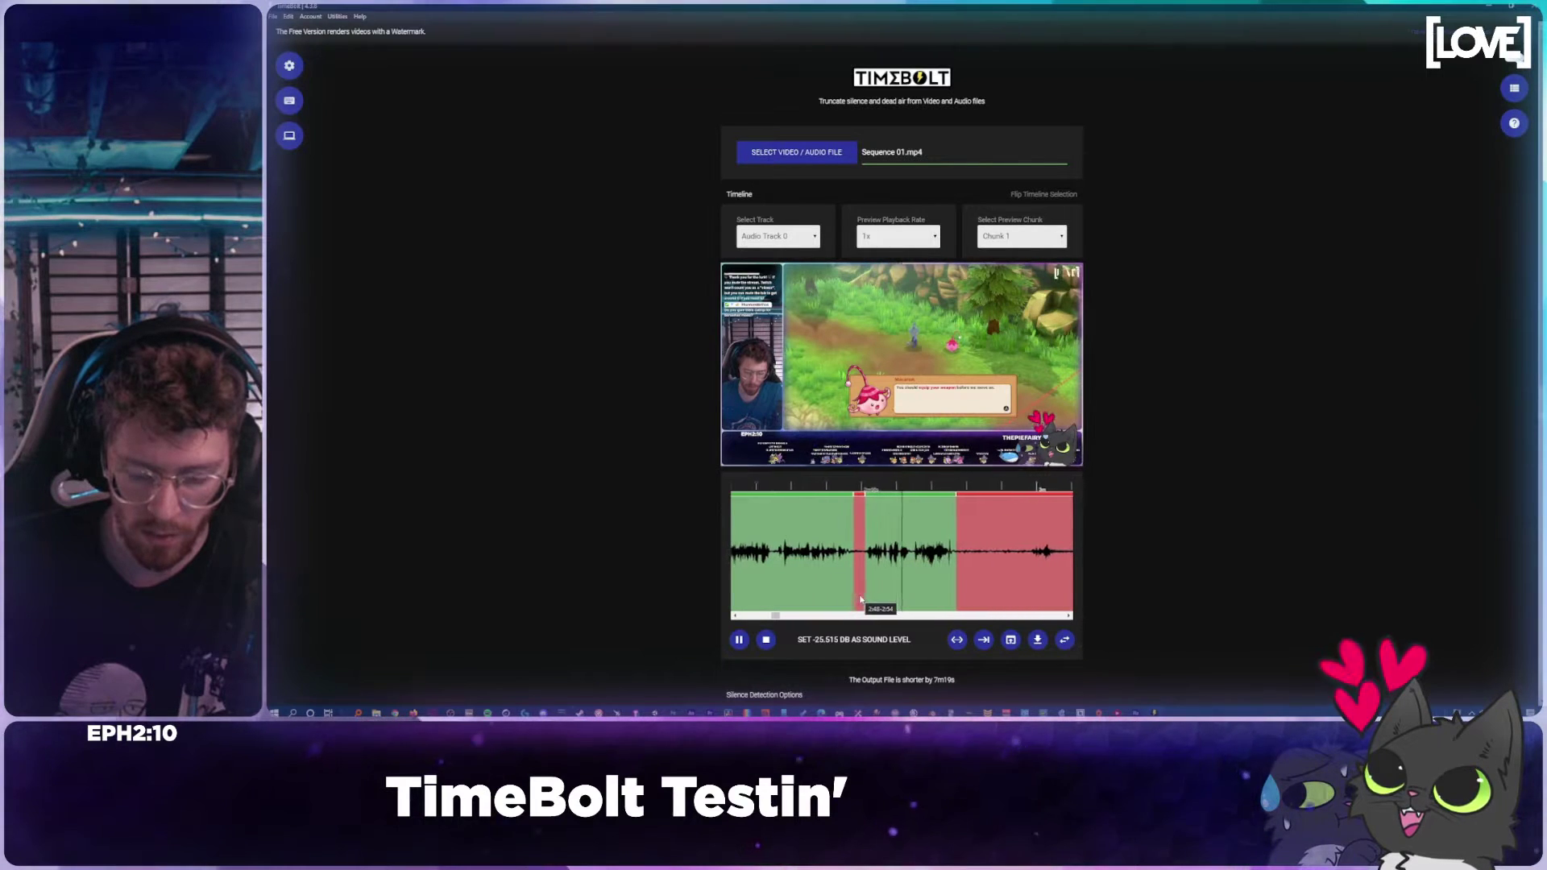
pyautogui.click(764, 635)
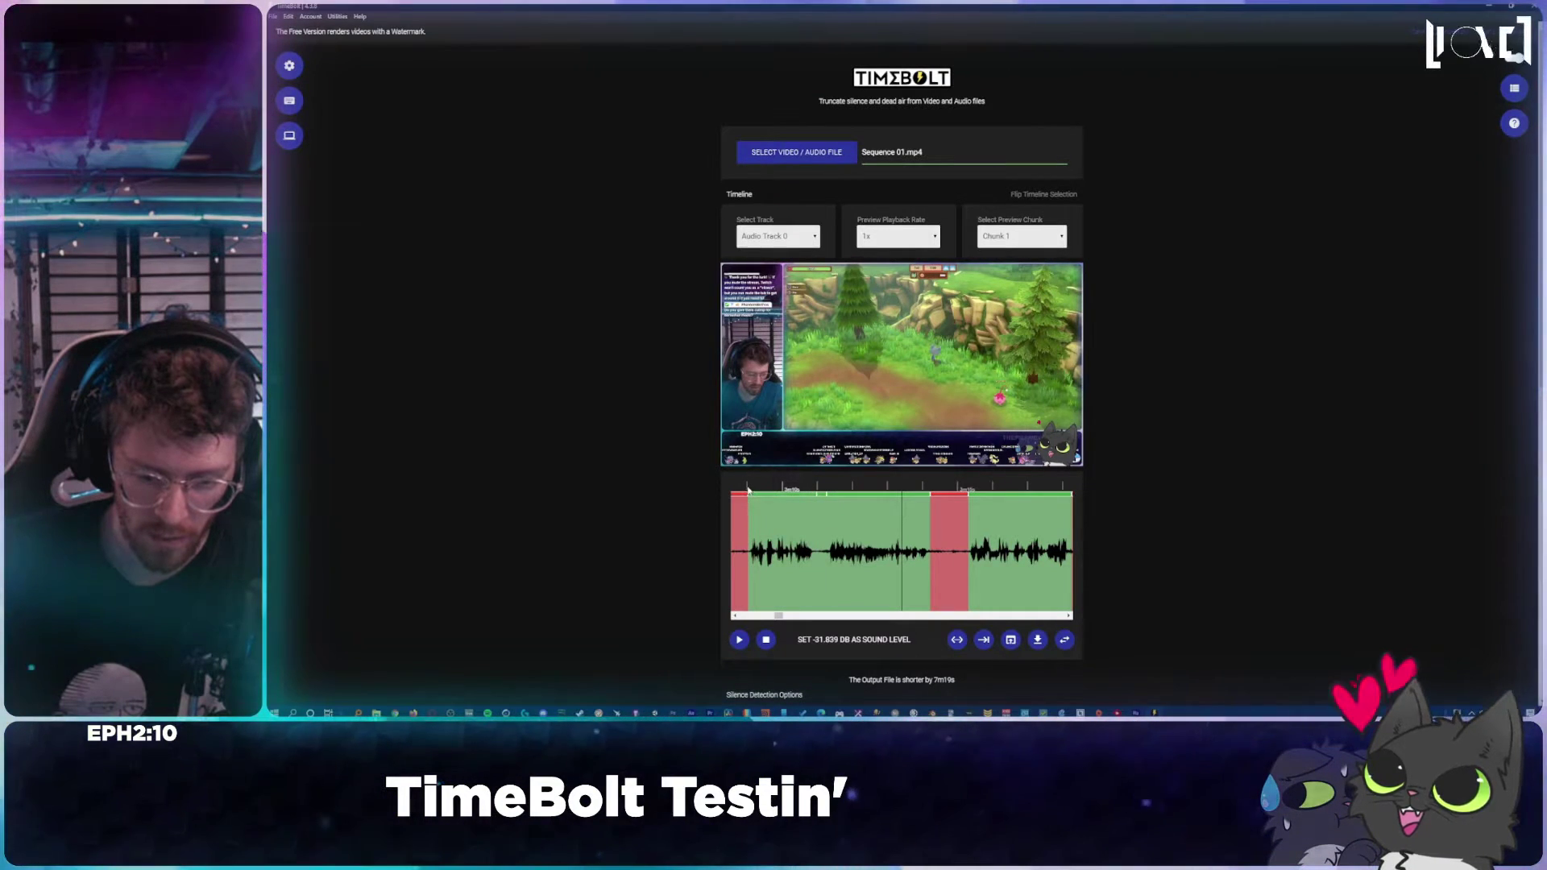
pyautogui.click(748, 535)
pyautogui.click(738, 638)
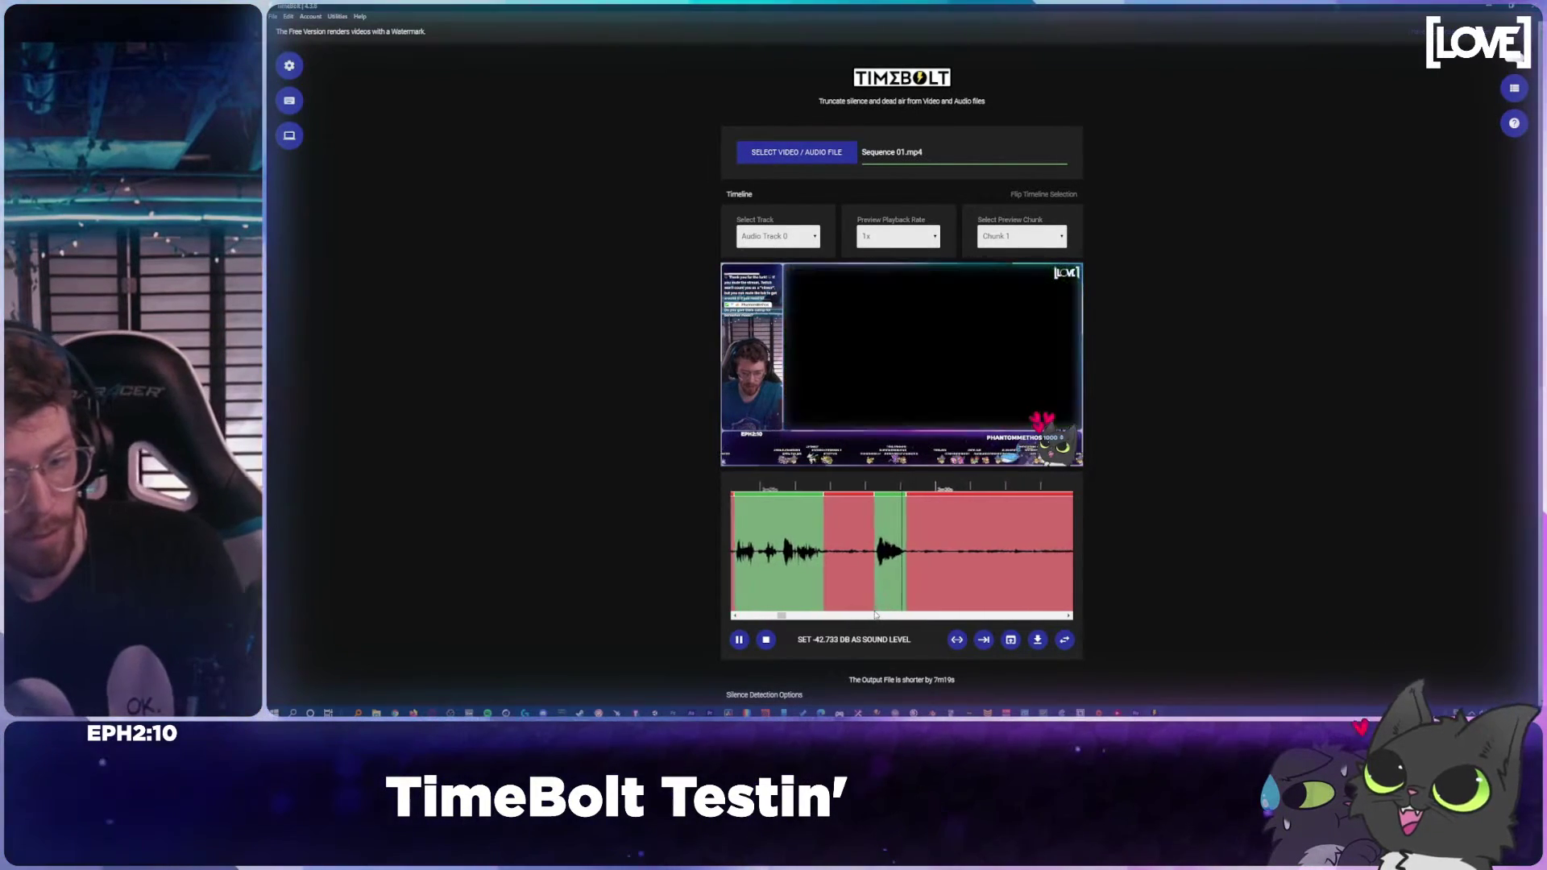
pyautogui.press('space')
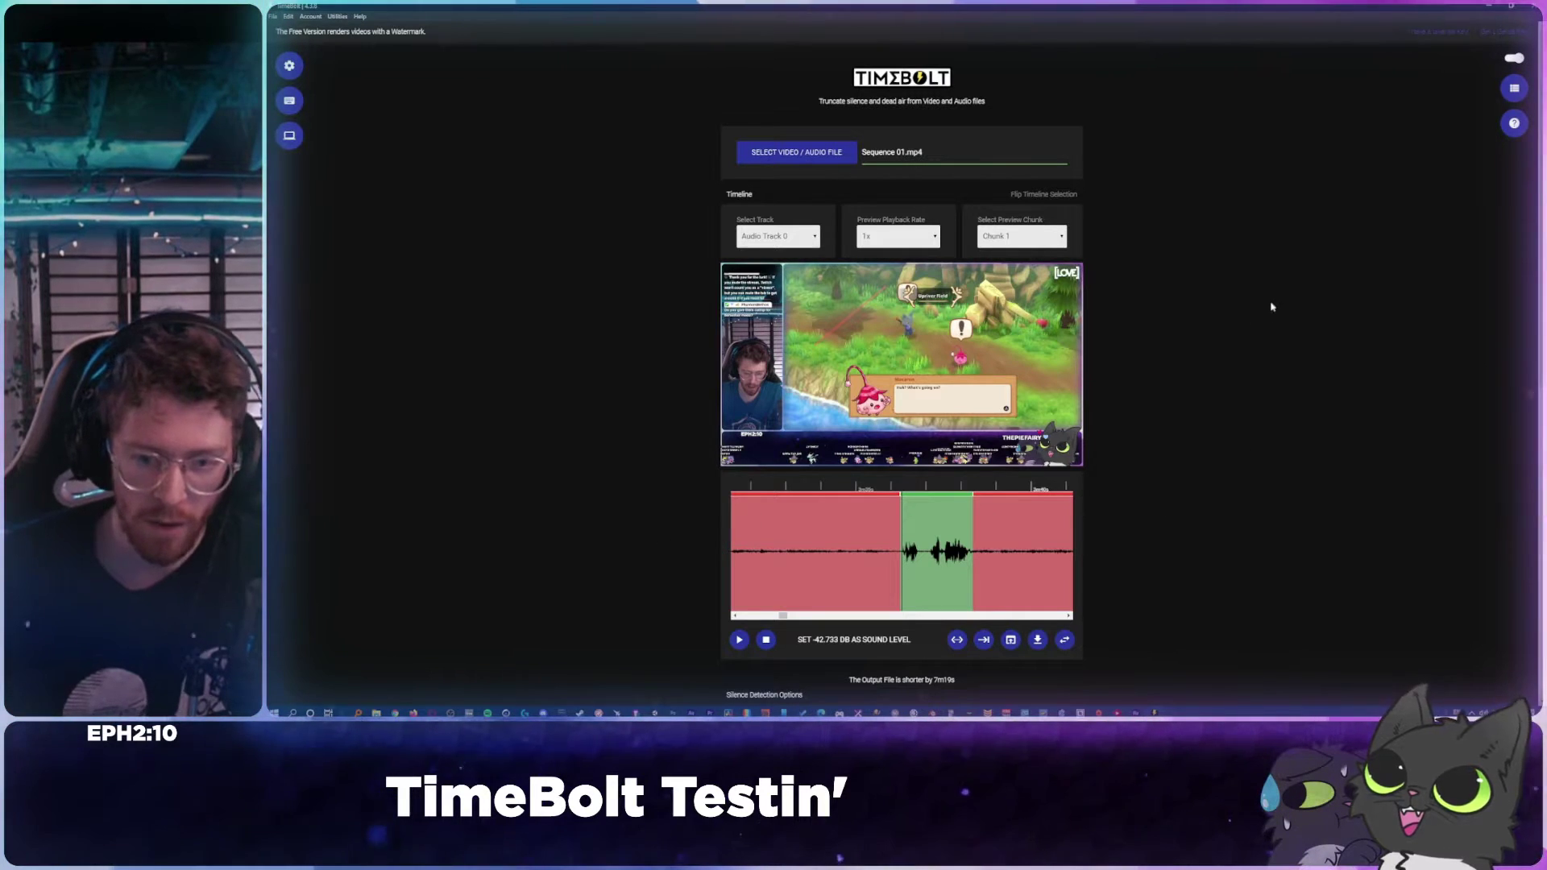
# Step: Add the filtered video to the render queue with output file Sequence 01_filtered.mp4
pyautogui.scroll(-7, 1250, 470)
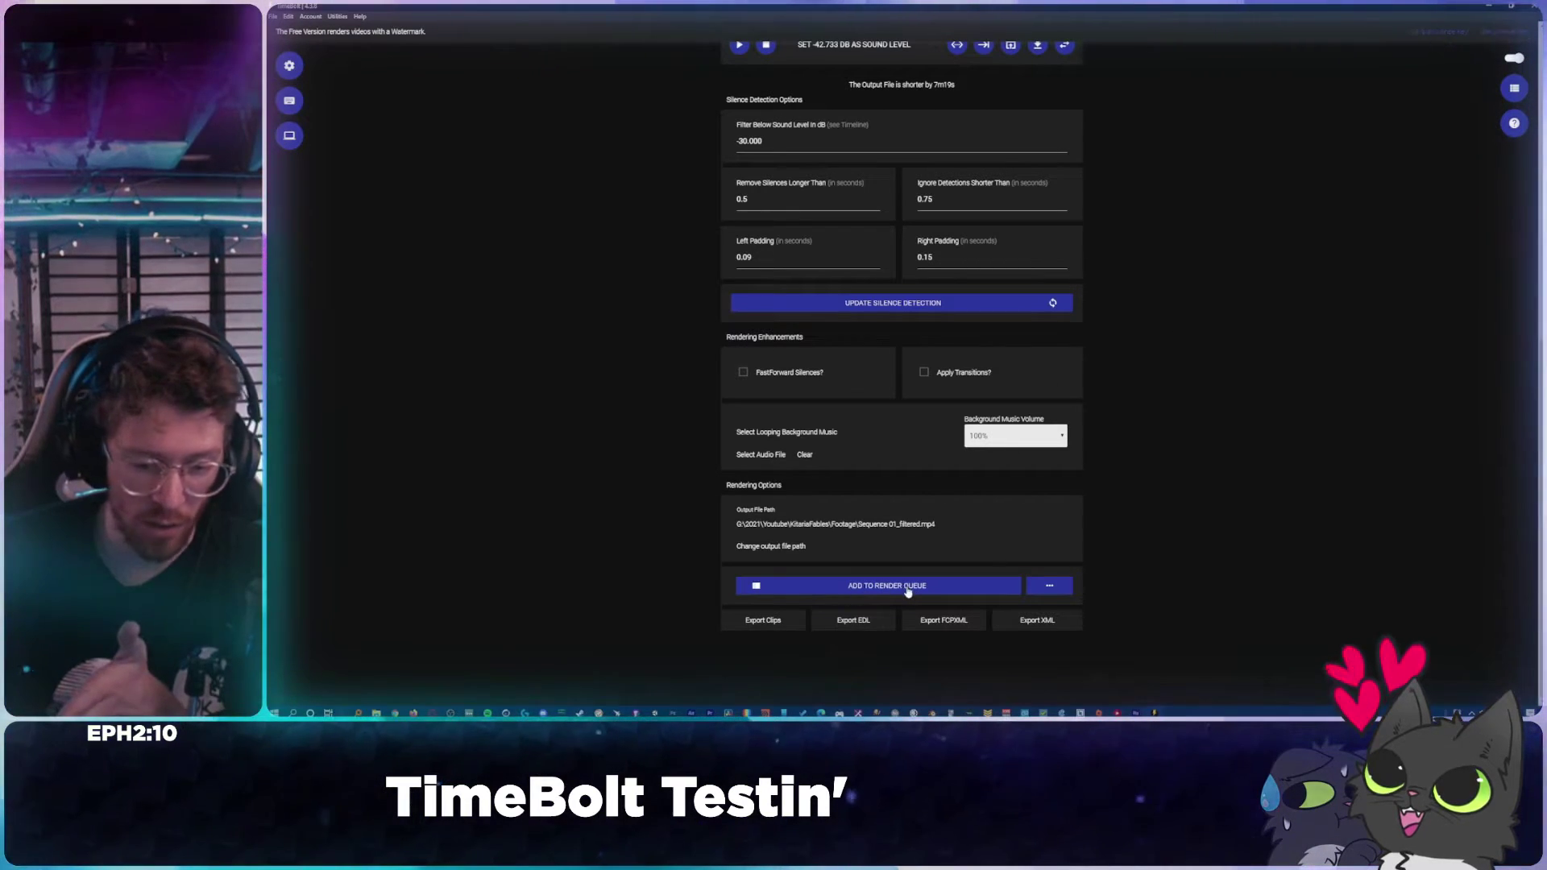
pyautogui.click(877, 589)
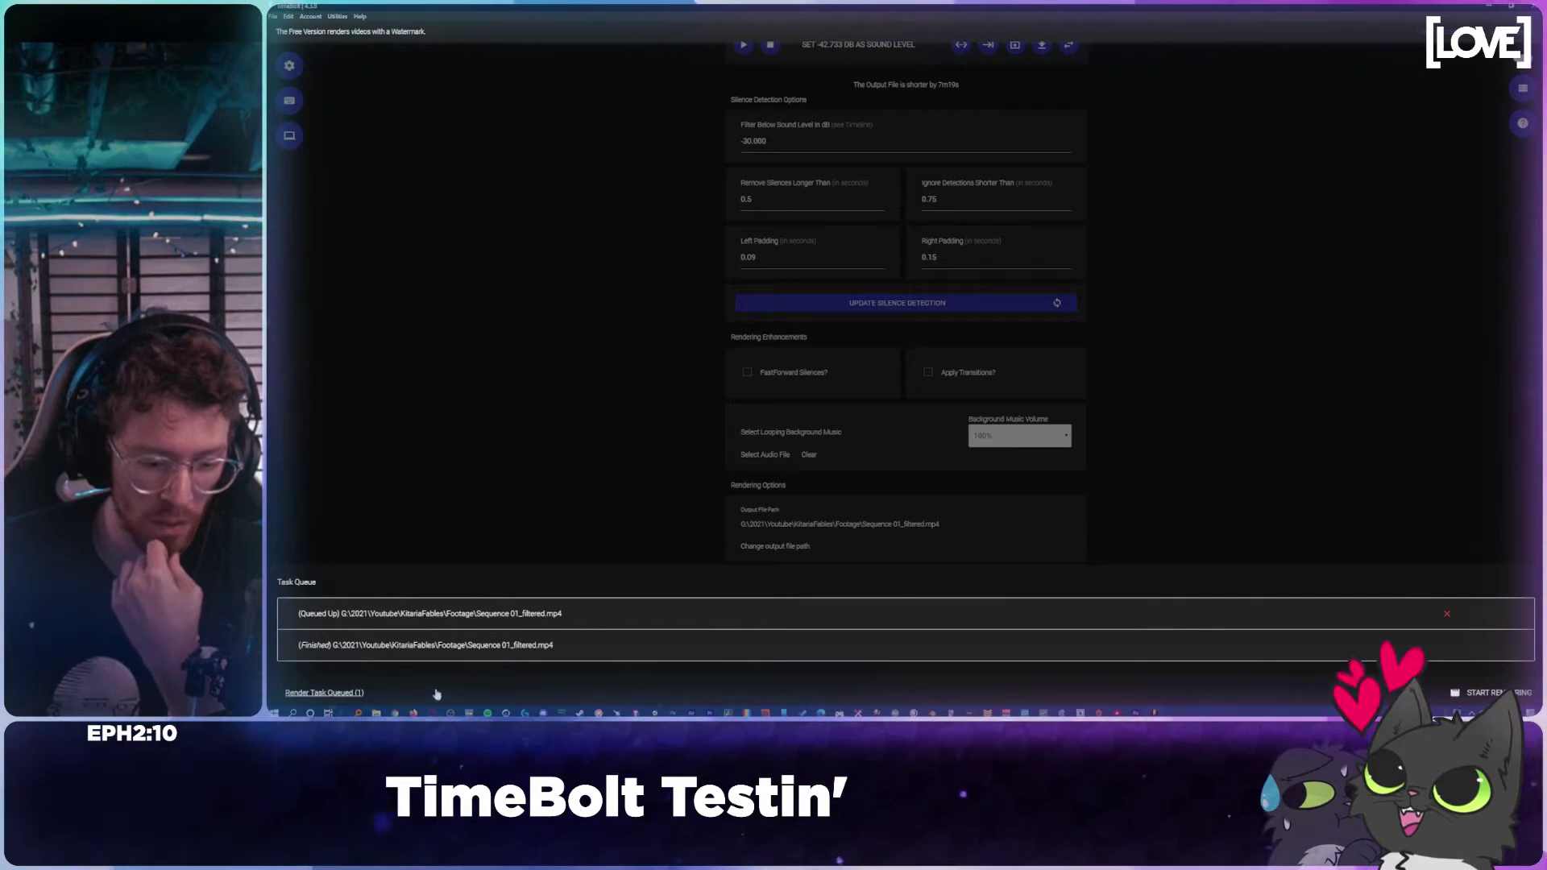
# Step: Show the list of available preview chunks for the loaded video
pyautogui.scroll(8, 1264, 432)
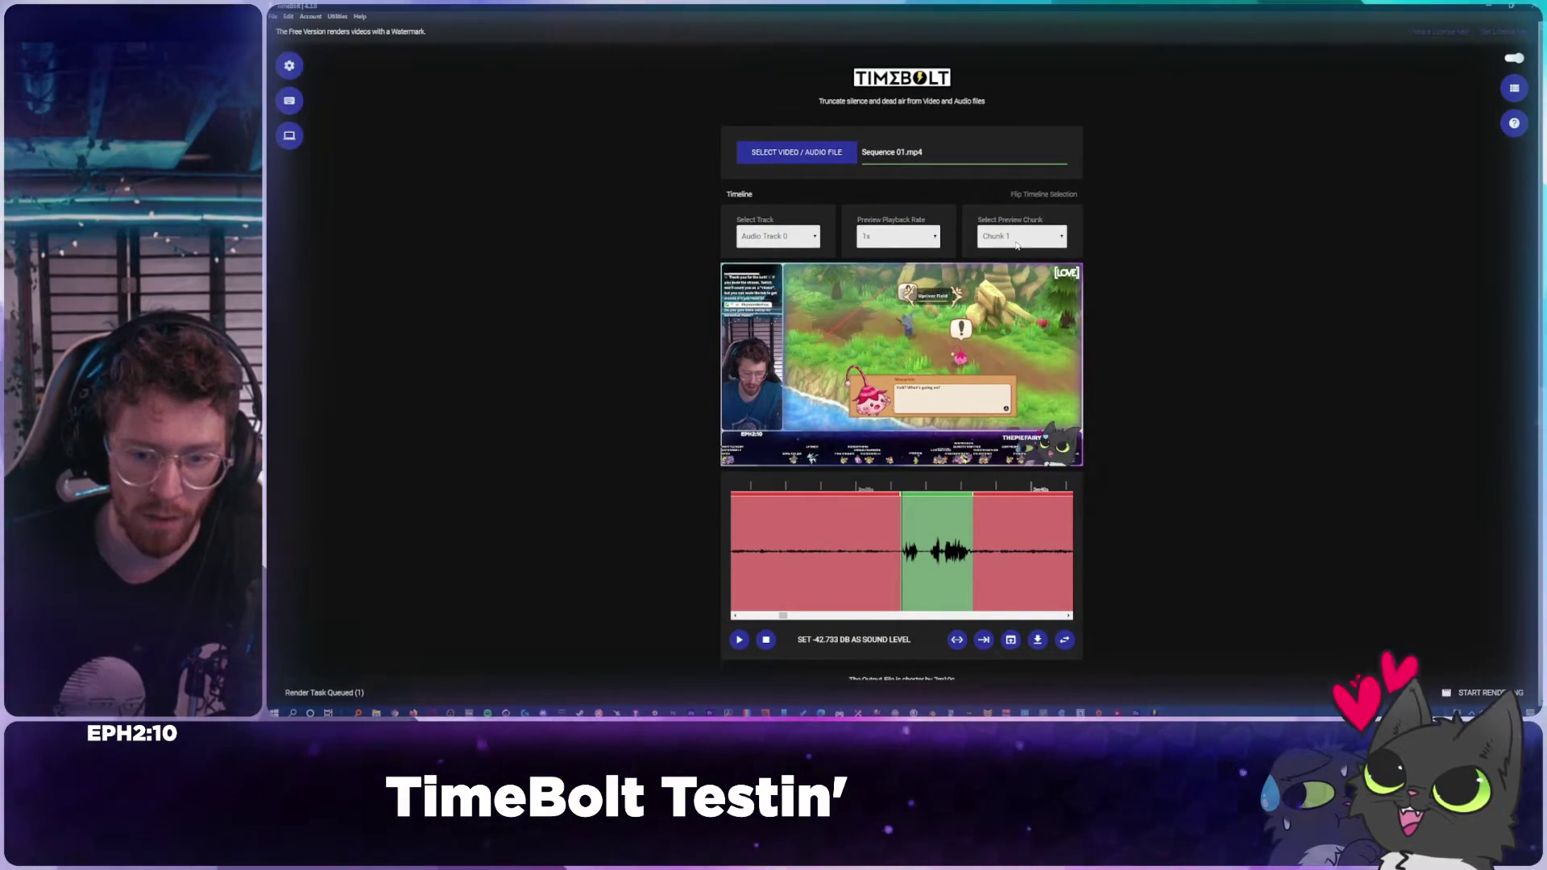
pyautogui.click(1029, 242)
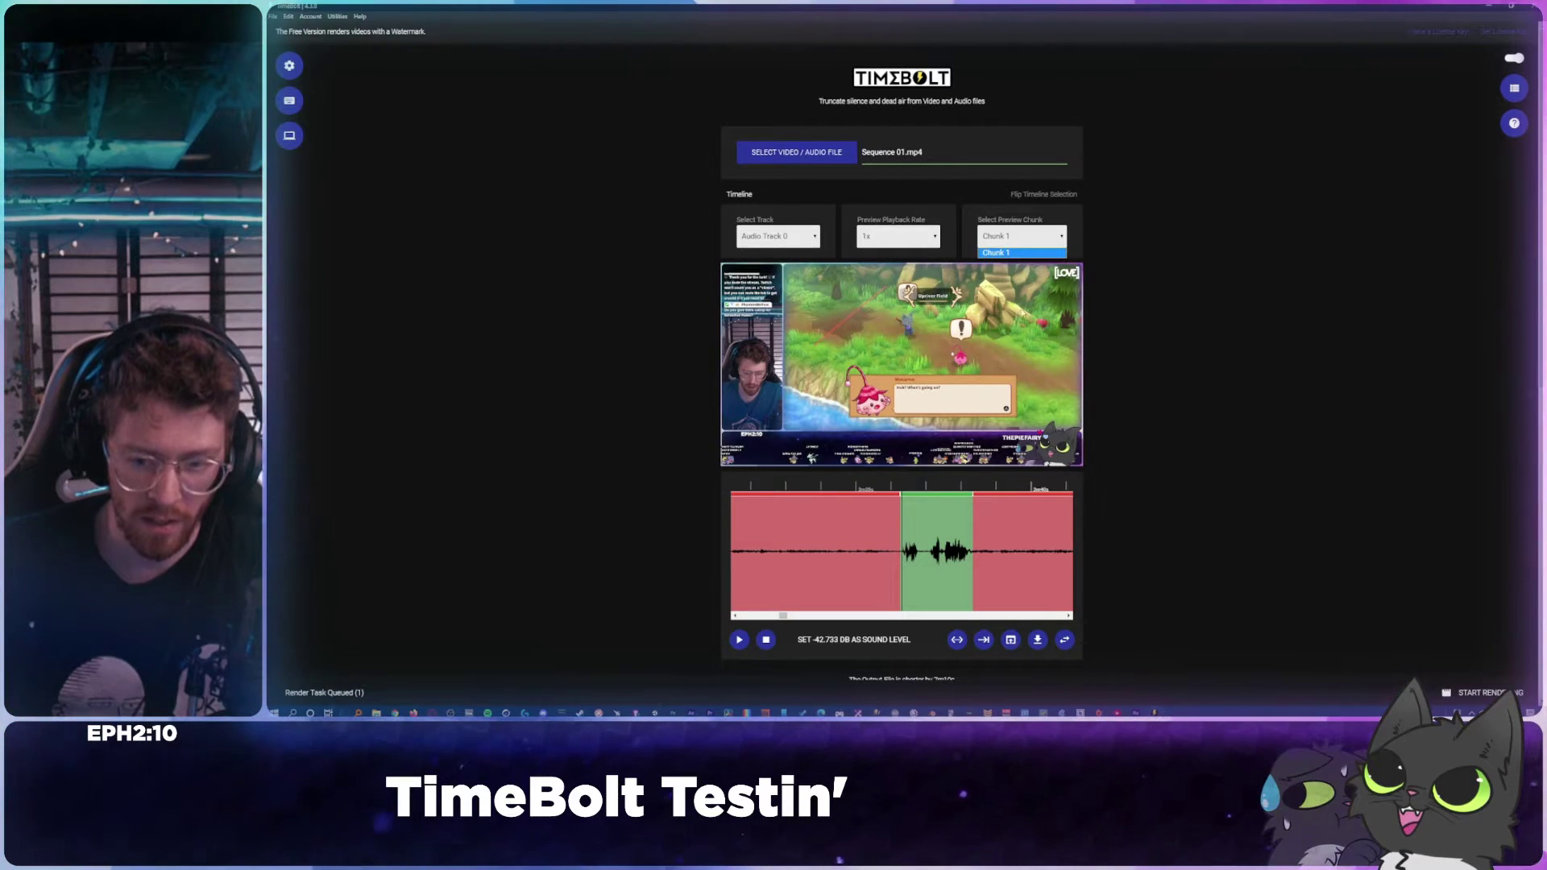
# Step: Close the preview chunk list and check which audio tracks are available for the loaded video, keeping Audio Track 0
pyautogui.click(1116, 241)
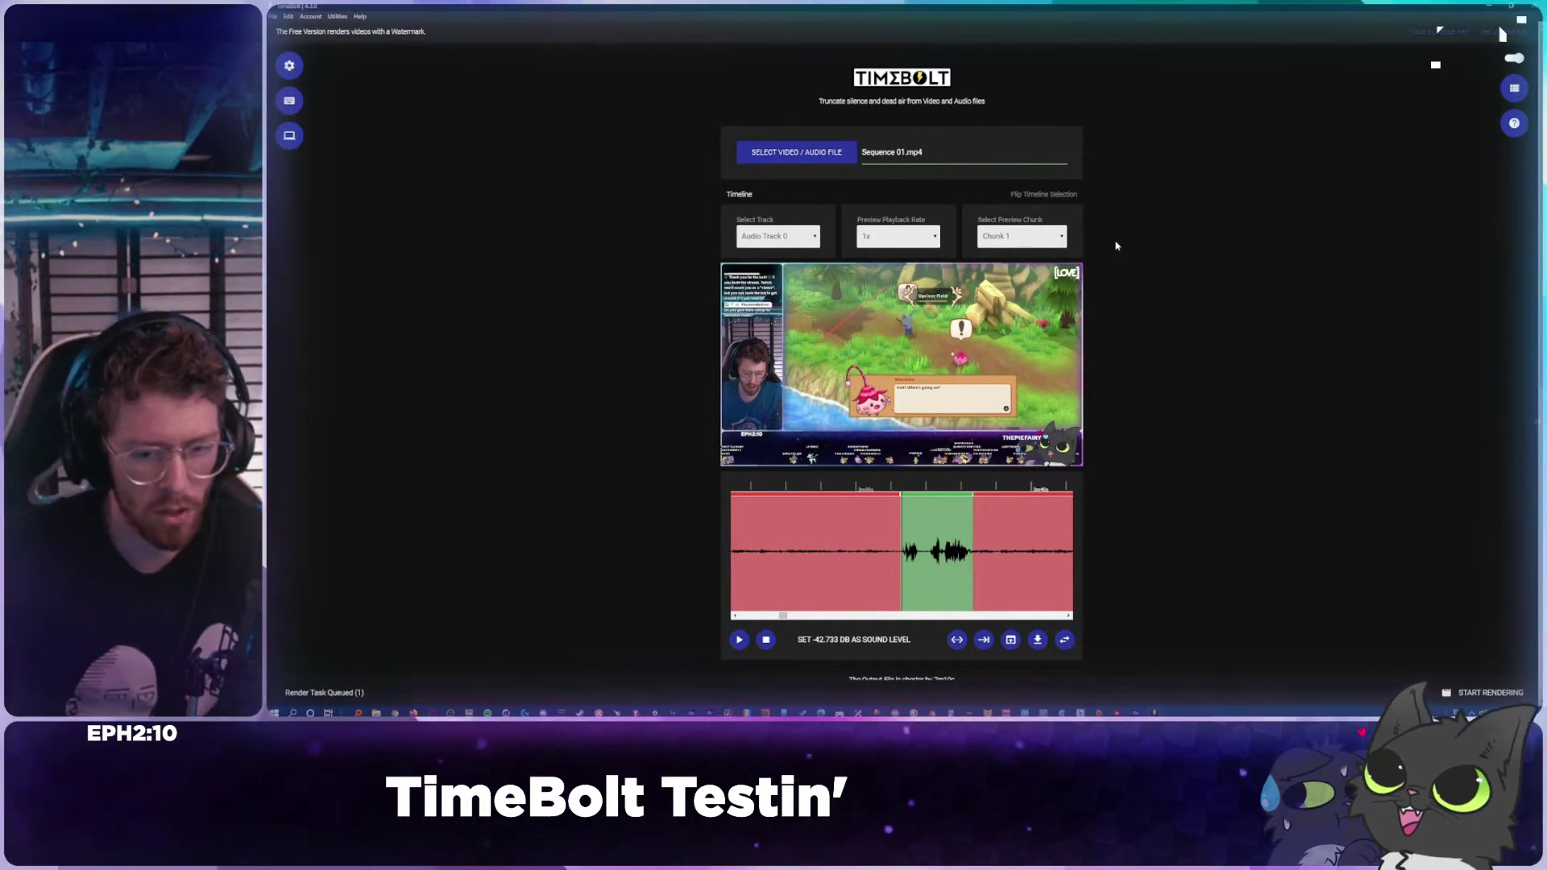
pyautogui.click(798, 237)
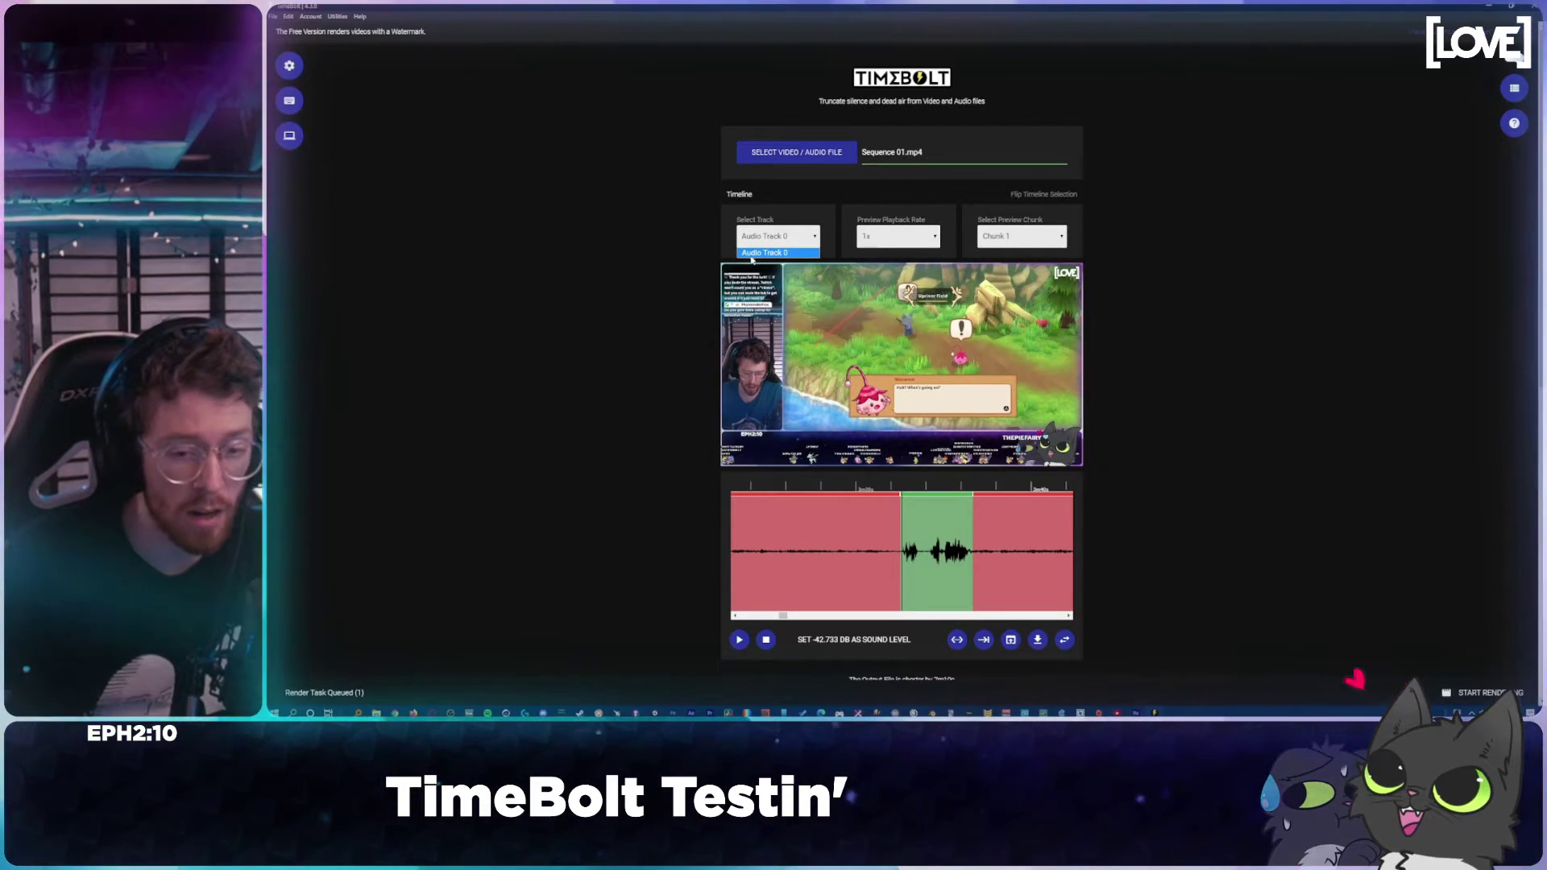
pyautogui.click(763, 253)
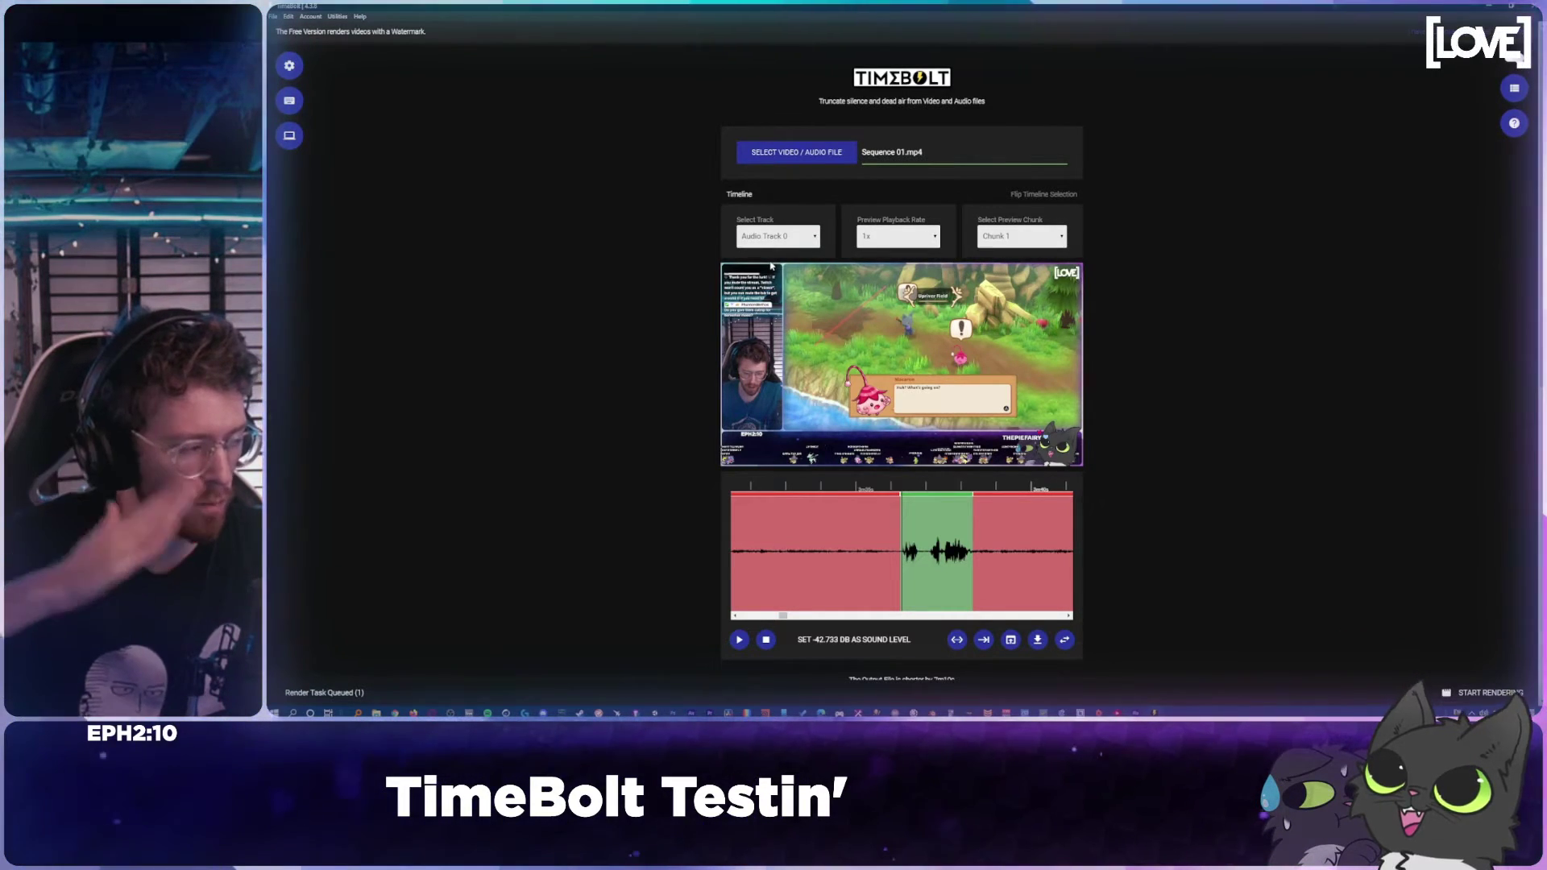
pyautogui.click(781, 237)
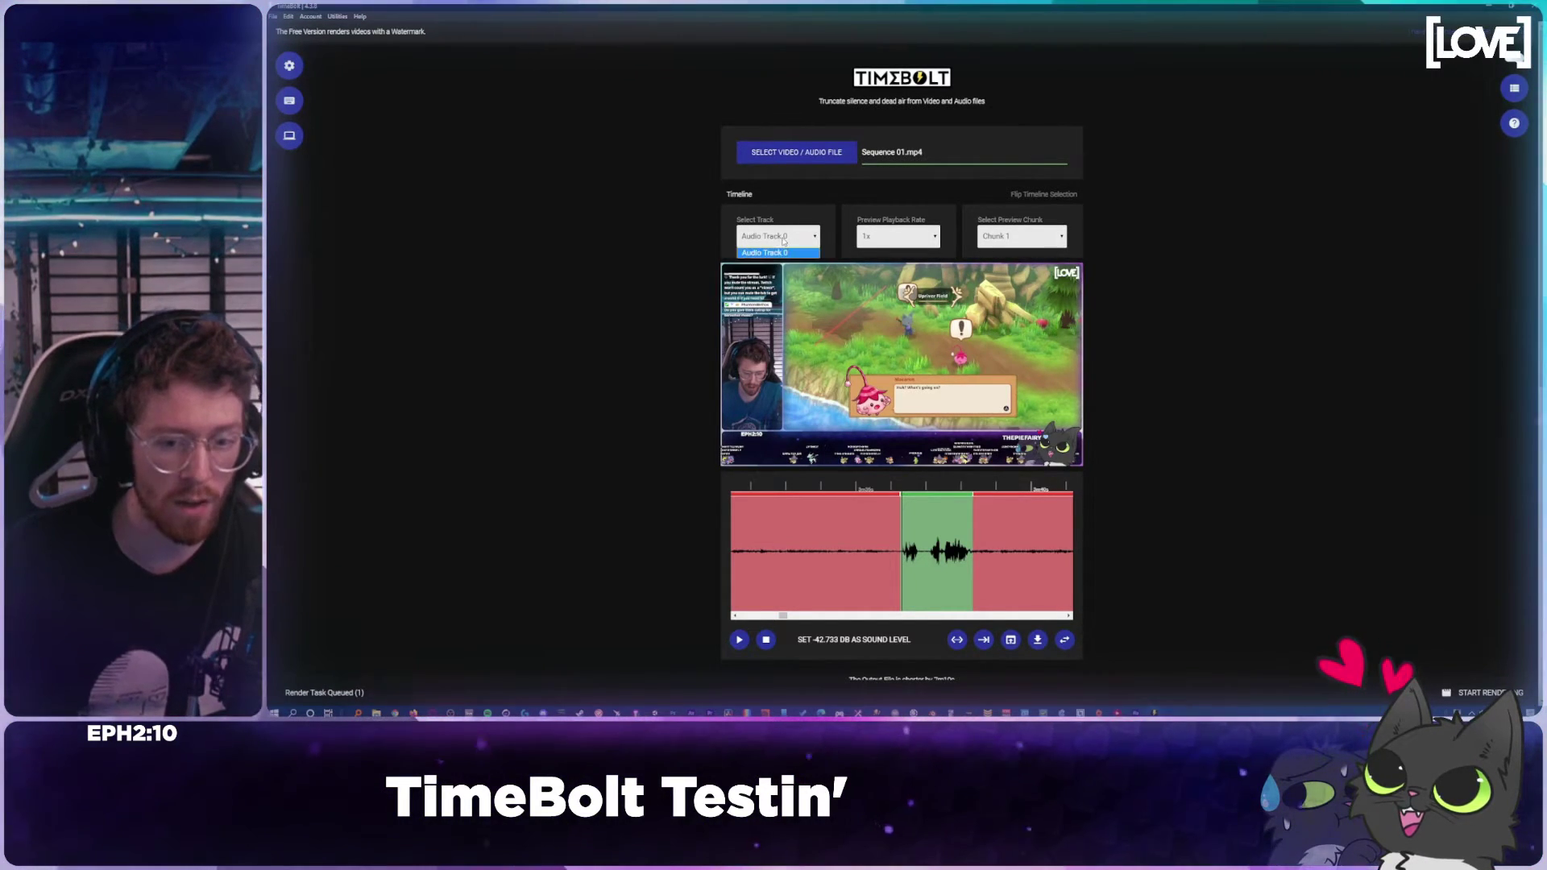
pyautogui.click(783, 239)
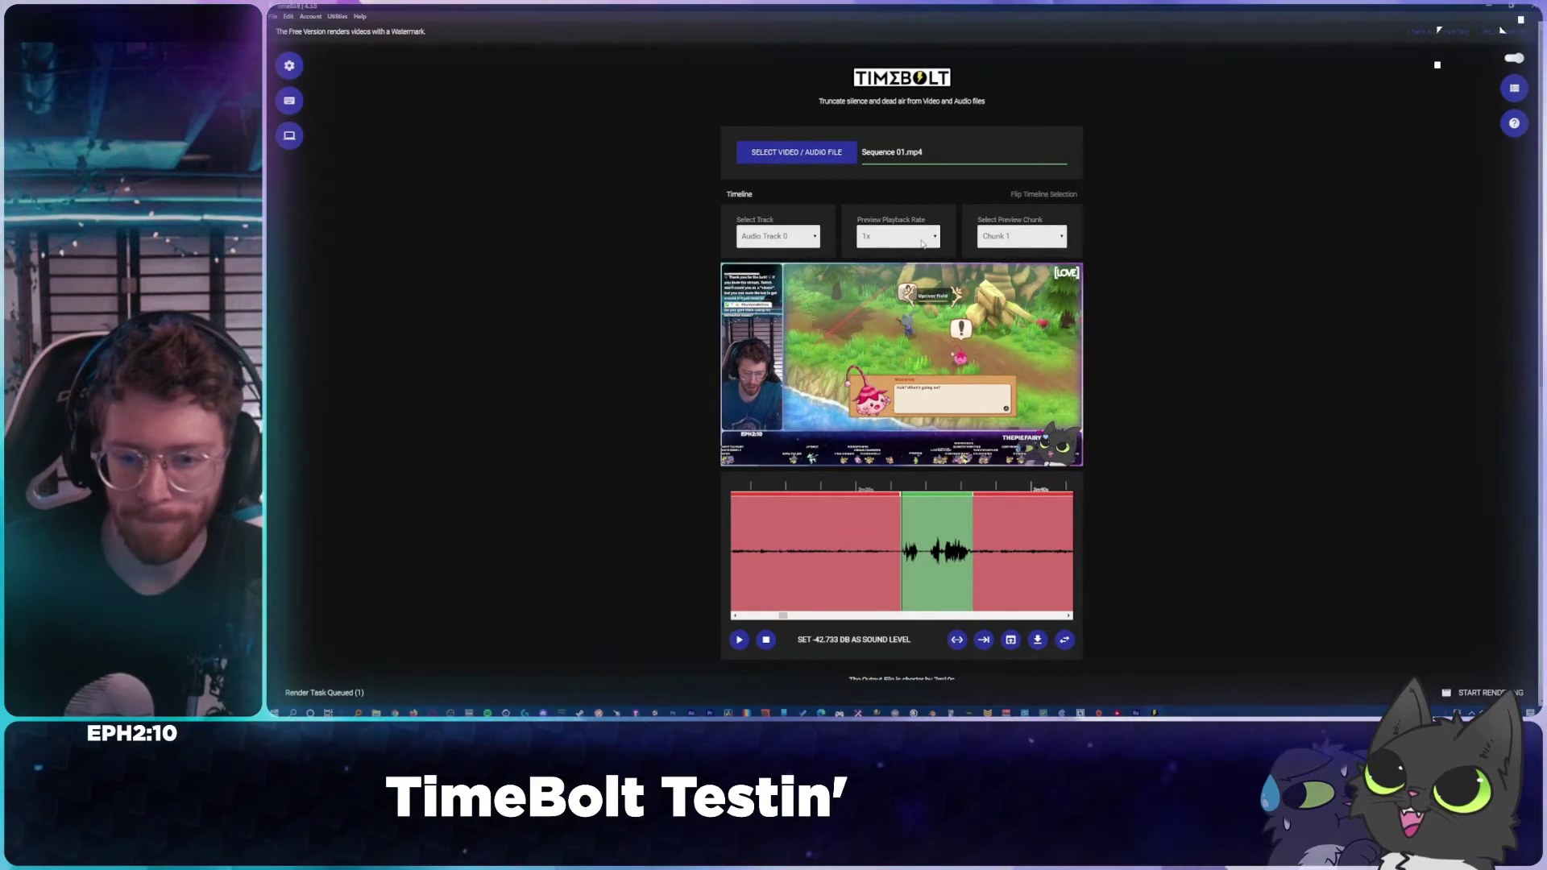
# Step: Set the preview playback rate to 4x and start playing the timeline preview
pyautogui.click(911, 237)
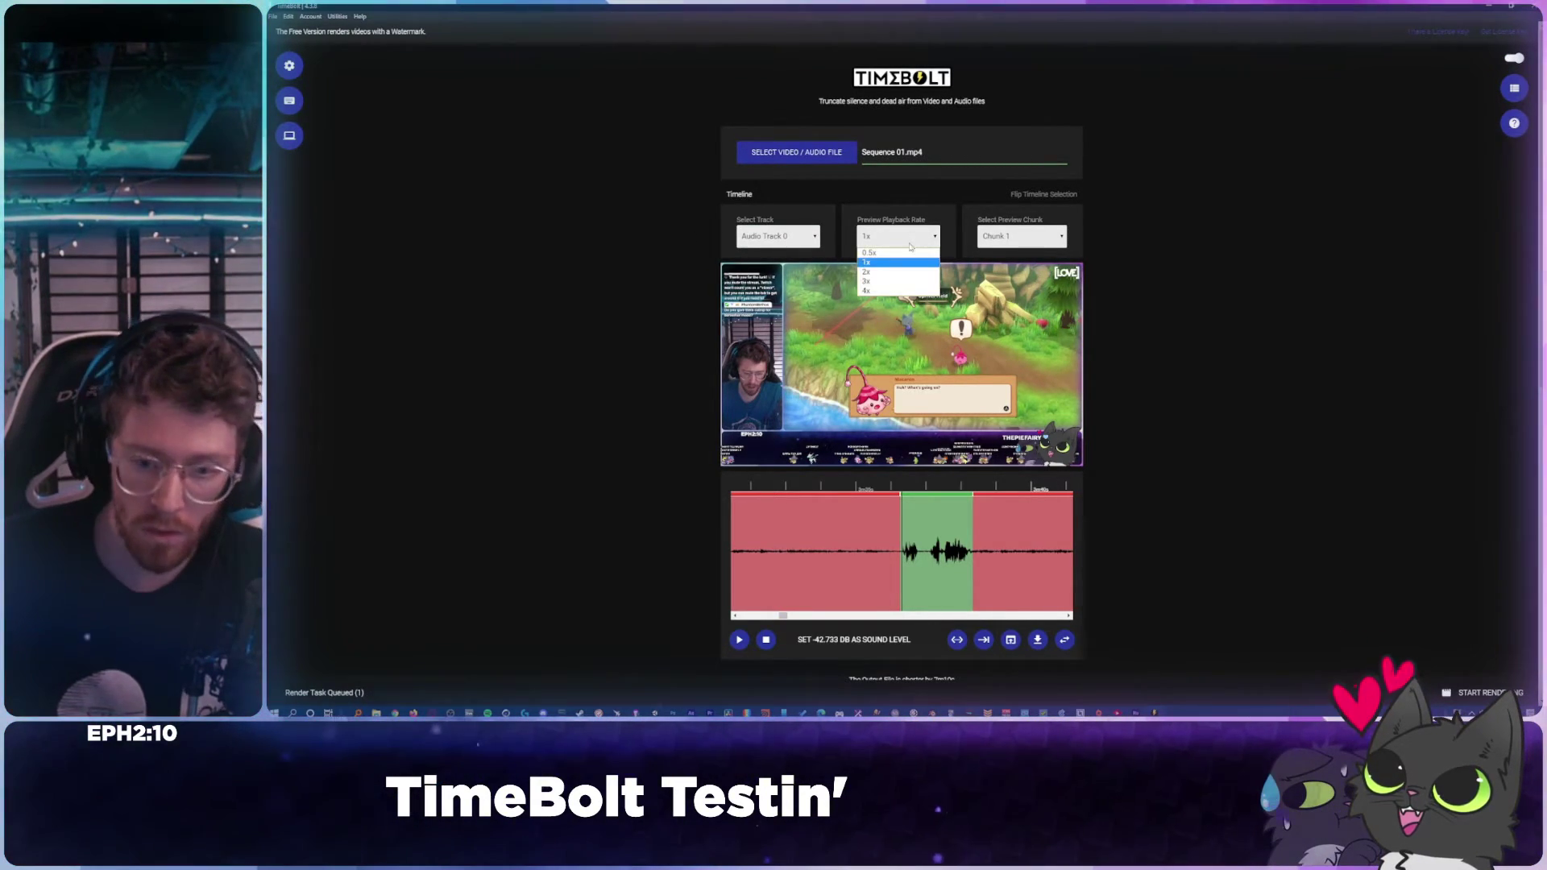
pyautogui.click(896, 299)
pyautogui.press('space')
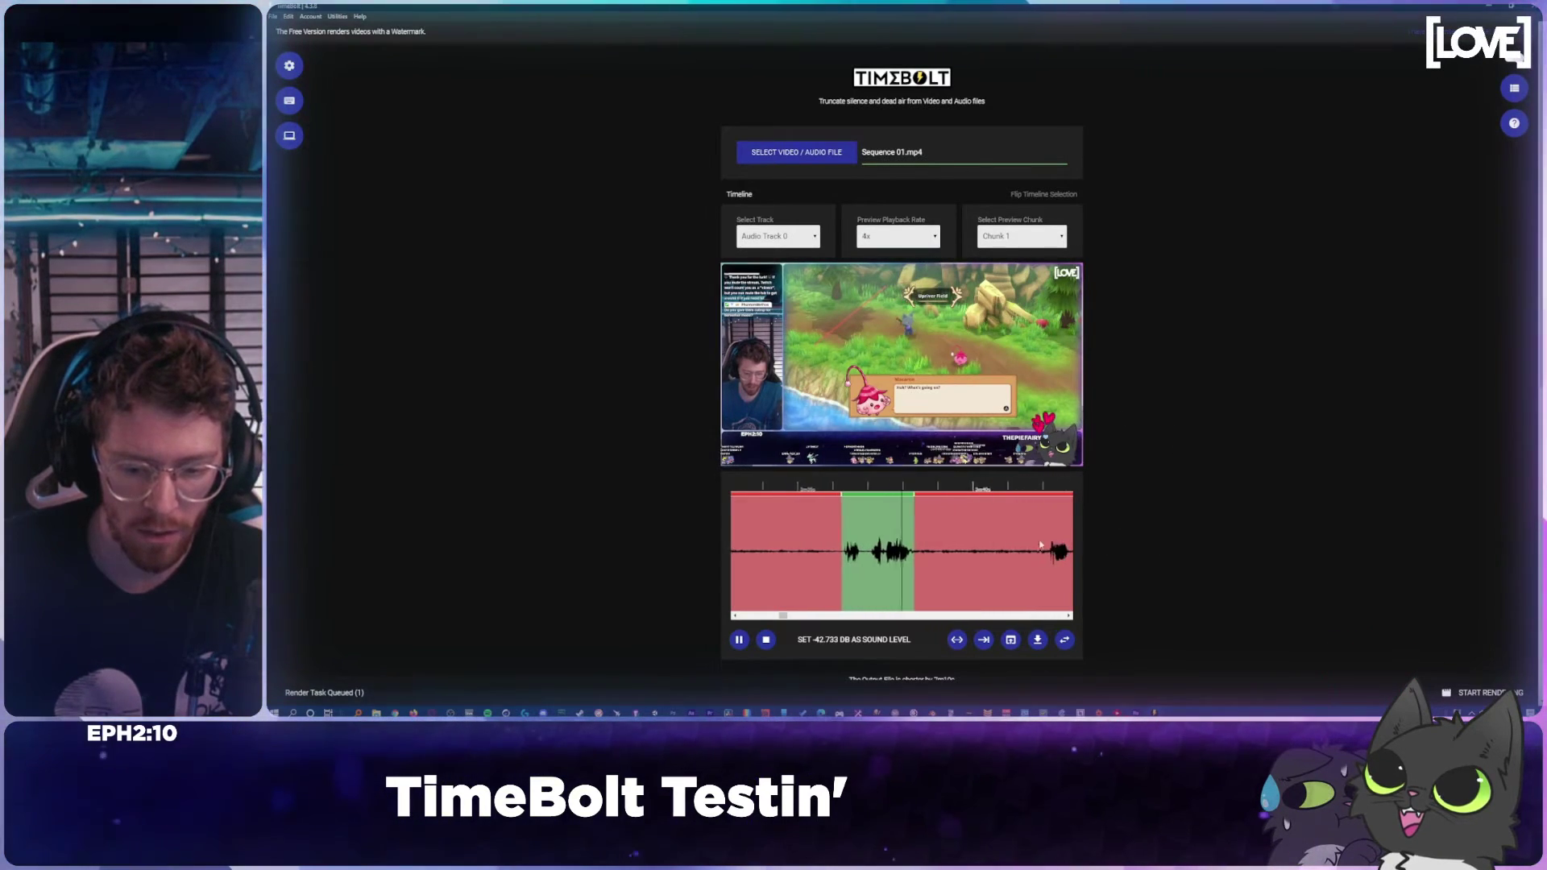
# Step: Set the preview playback rate to 2x, let the kept segments play at that speed, and pause the preview
pyautogui.click(893, 238)
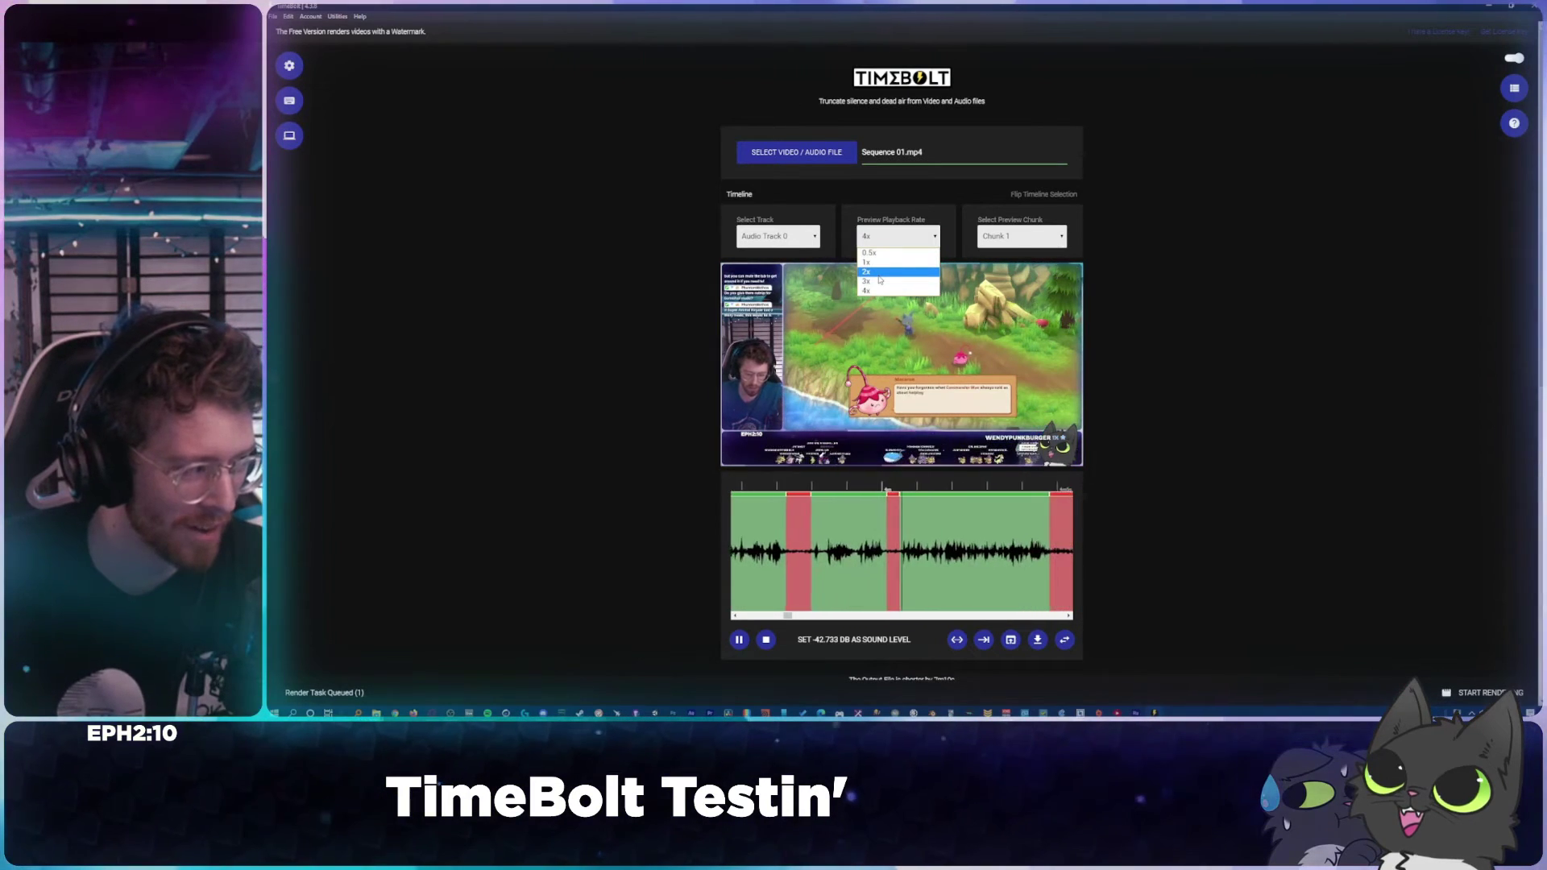
pyautogui.click(878, 273)
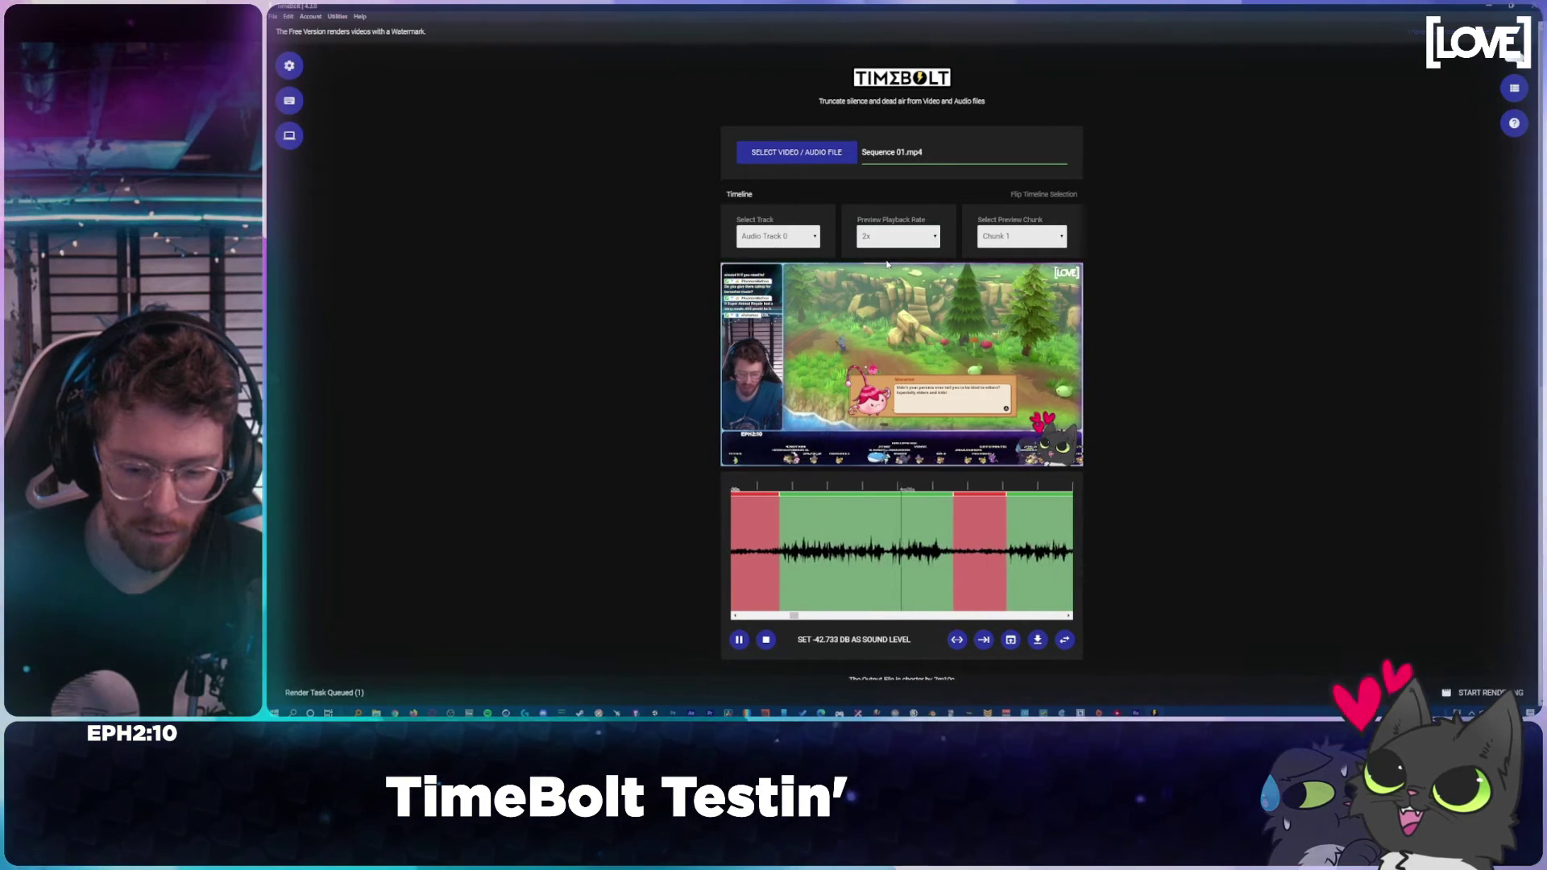
pyautogui.press('space')
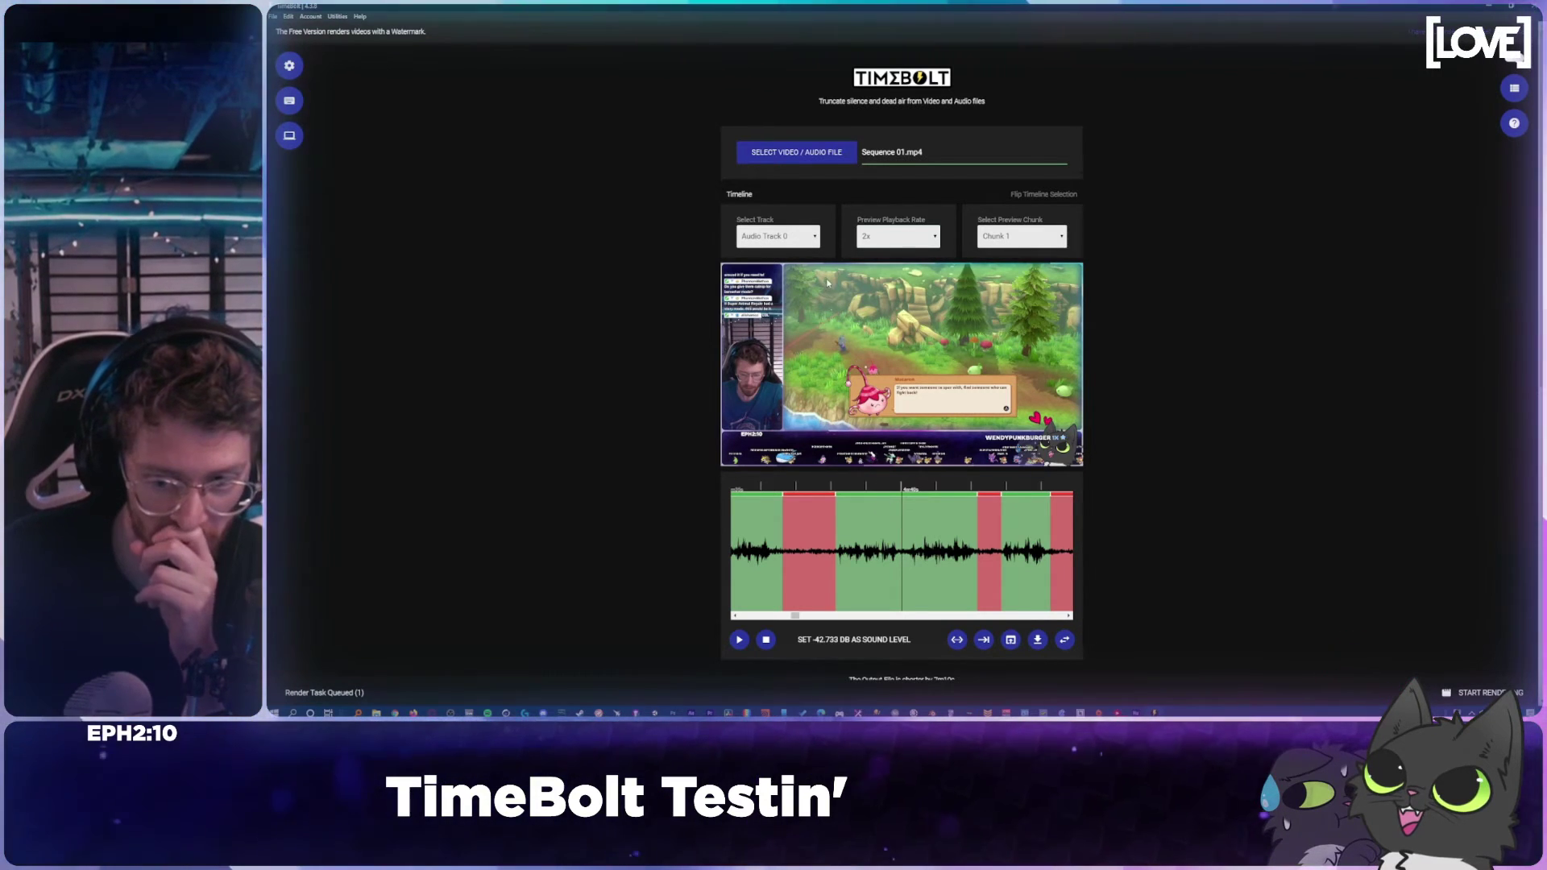
pyautogui.scroll(-5, 1225, 435)
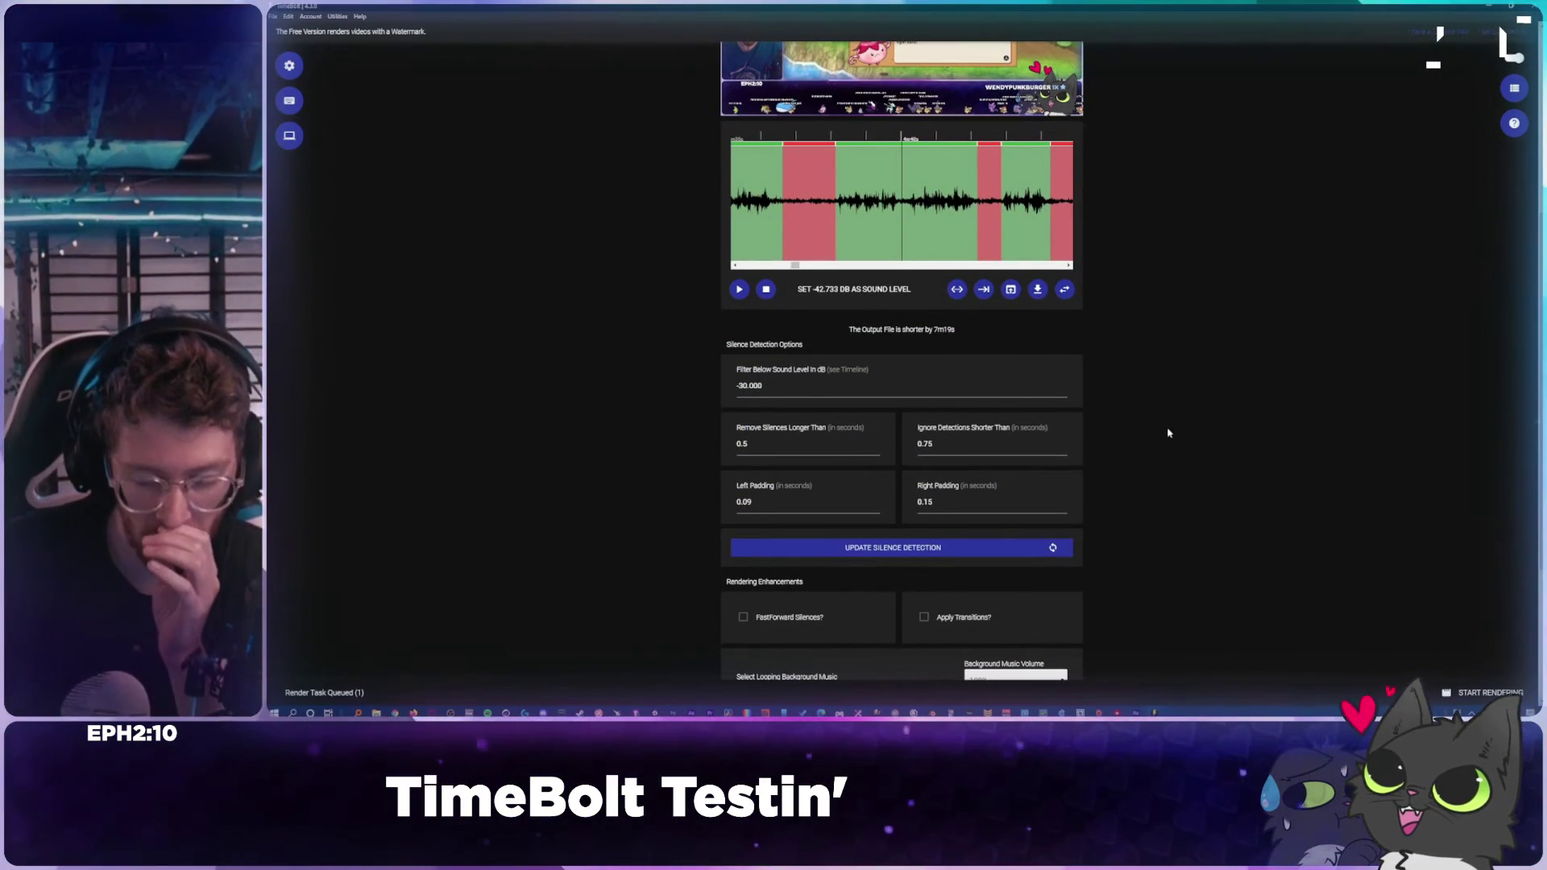
pyautogui.scroll(1, 1071, 410)
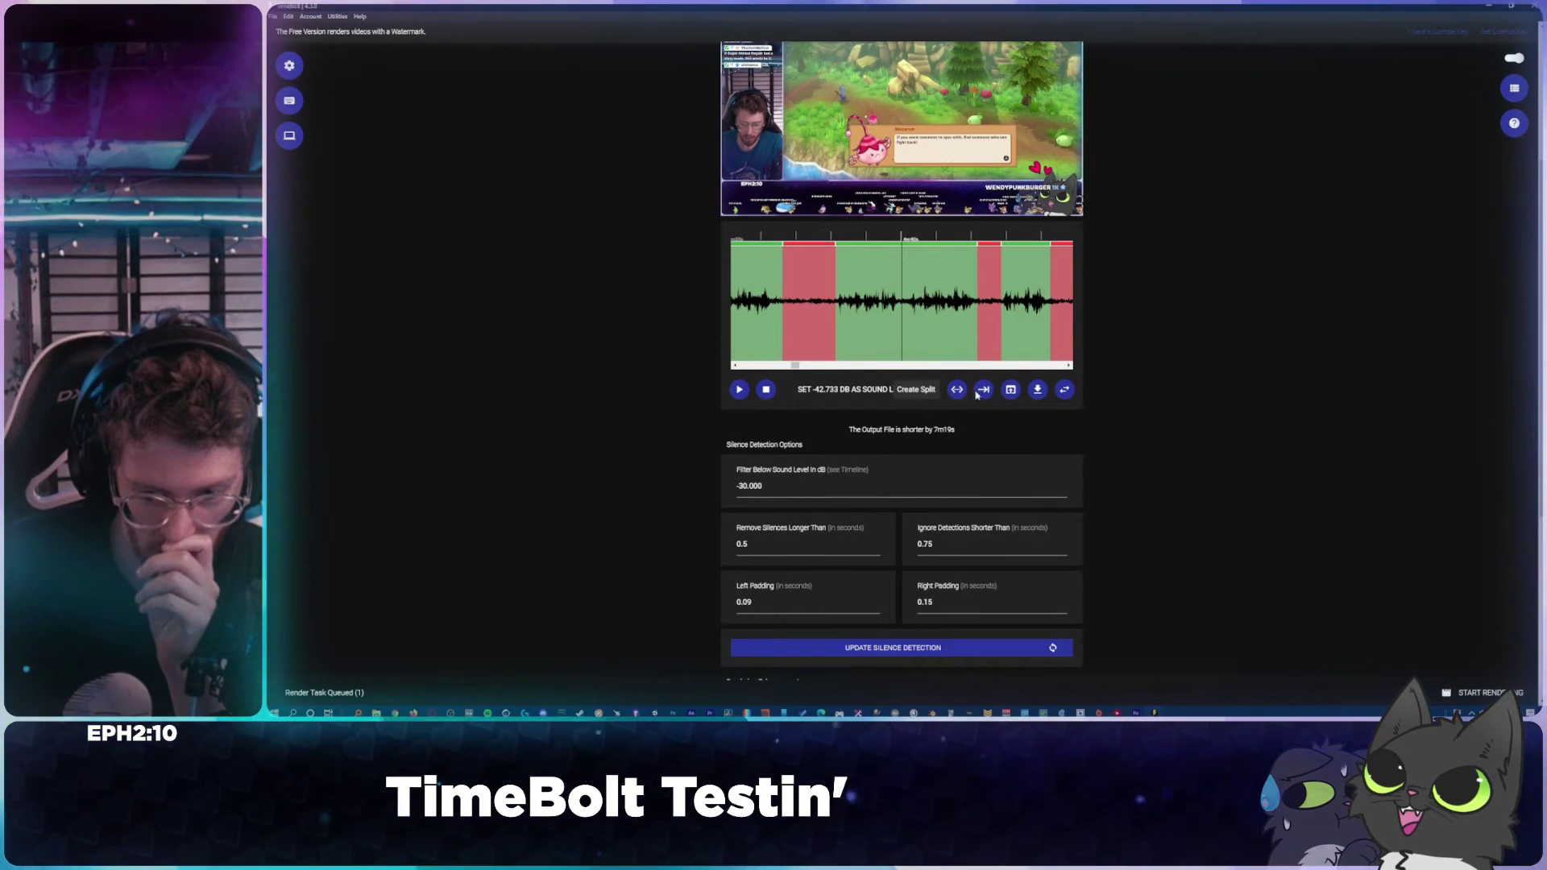
pyautogui.scroll(-5, 1261, 435)
pyautogui.scroll(9, 1301, 531)
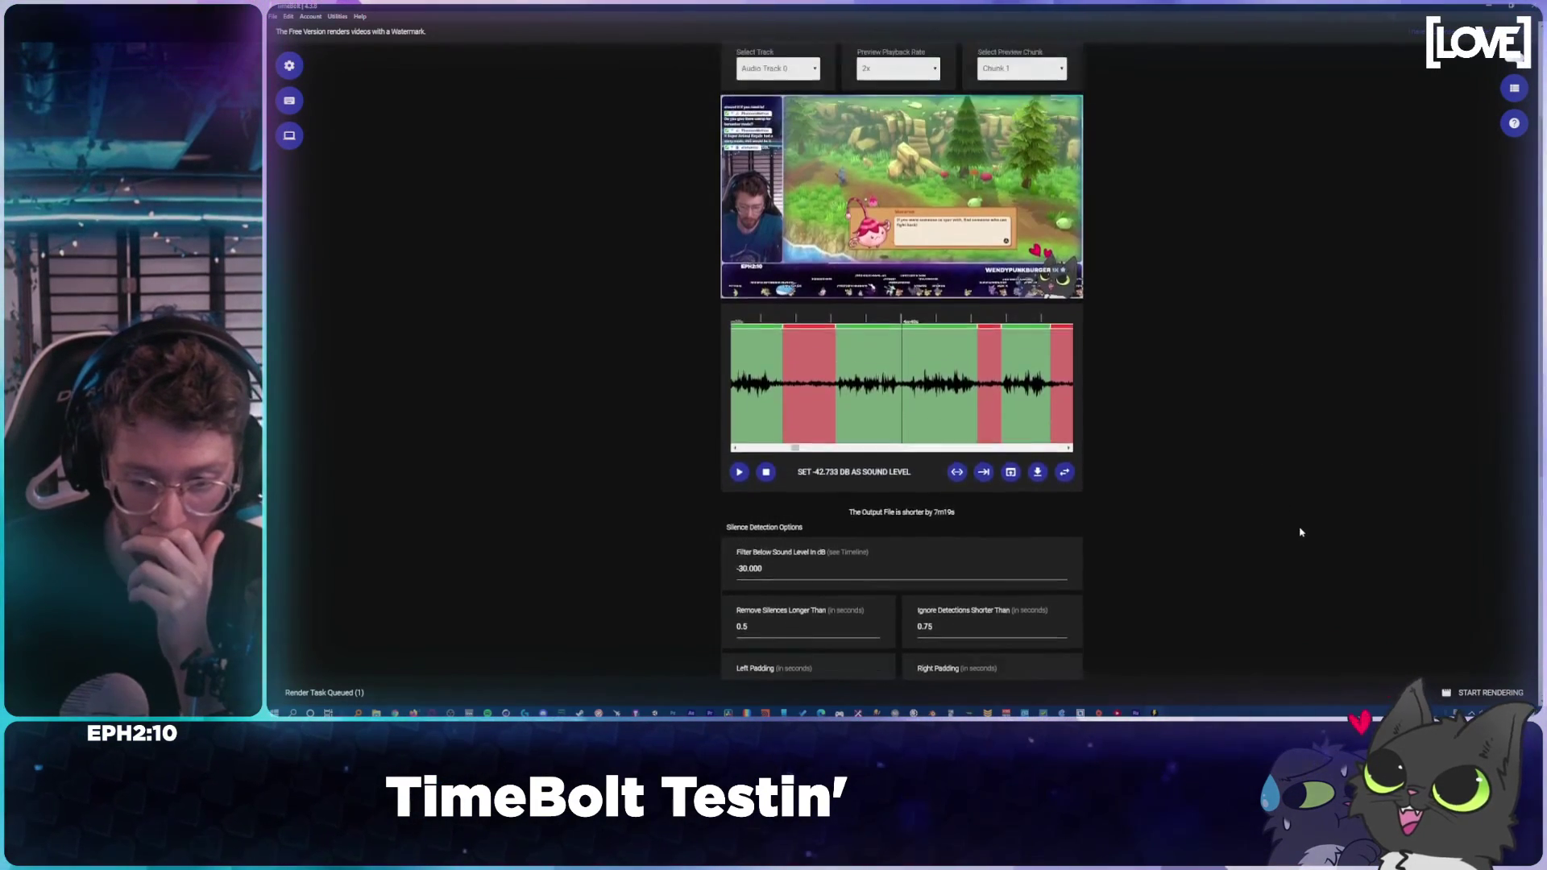